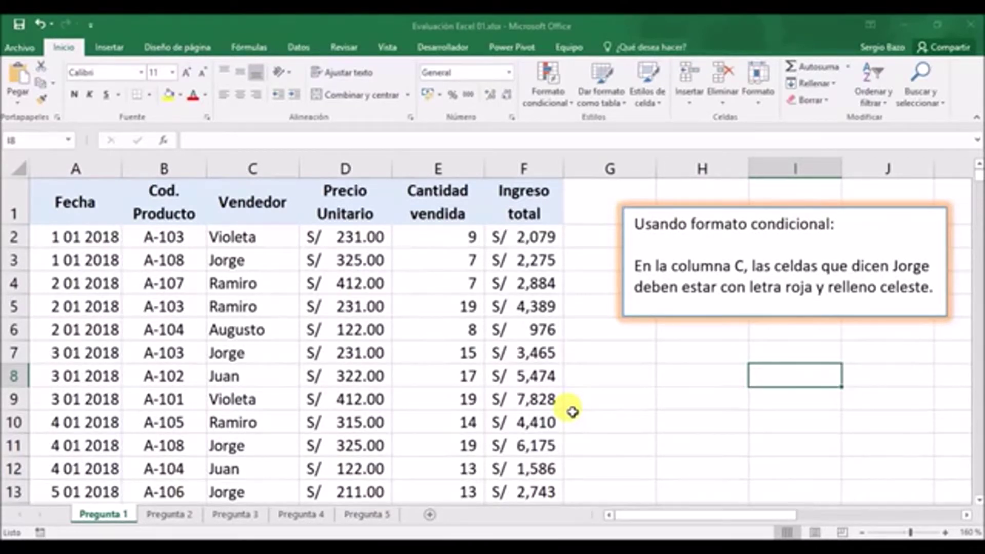
Select all salesperson cells in the Vendedor column, from C2 down to C1726, leaving out the header
{"action": "left_click", "coordinate": [242, 246]}
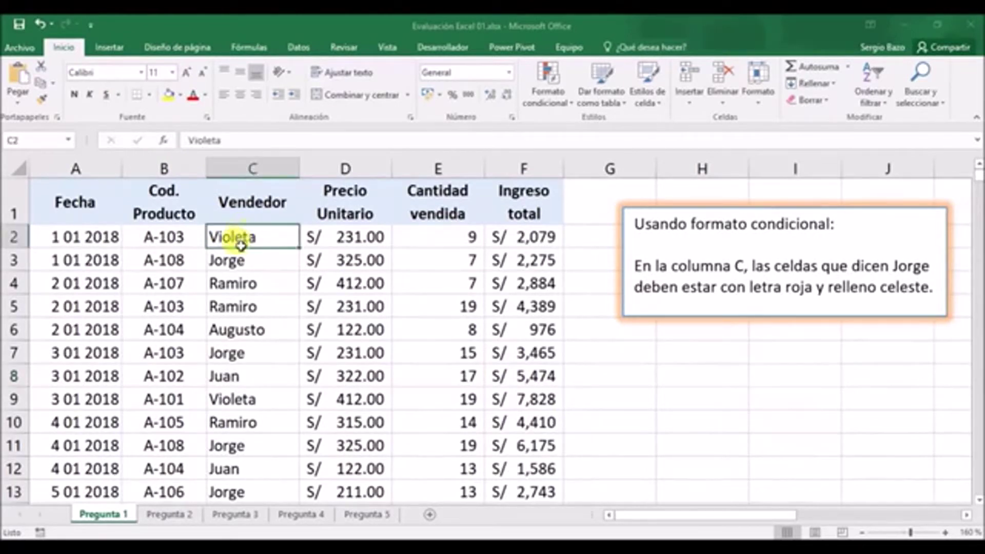
{"action": "key", "text": "shift+Down"}
{"action": "key", "text": "shift+Down"}
{"action": "key", "text": "shift+Down"}
{"action": "key", "text": "shift+Down"}
{"action": "left_click", "coordinate": [234, 494], "text": "shift"}
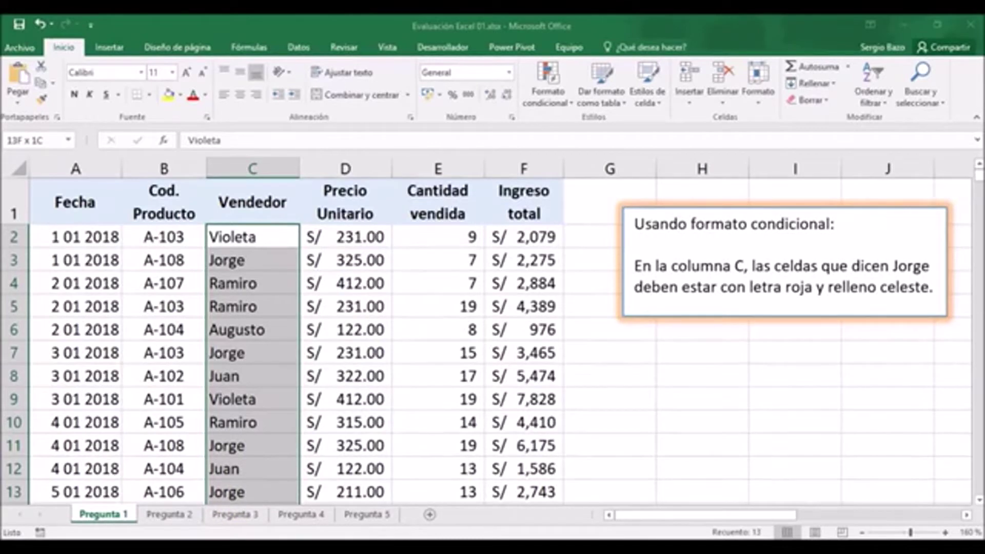
{"action": "left_click_drag", "start_coordinate": [251, 505], "coordinate": [233, 416]}
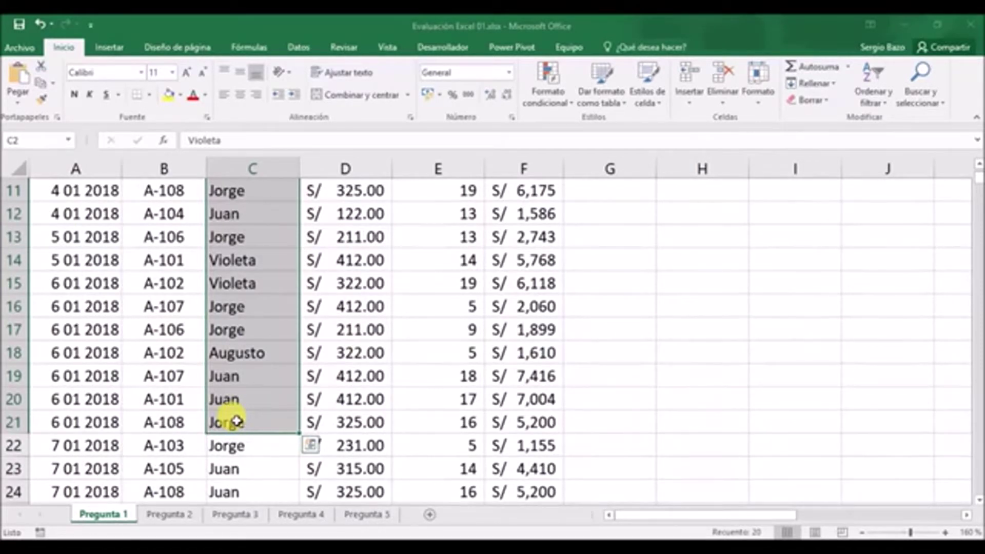
{"action": "key", "text": "ctrl+shift+Down"}
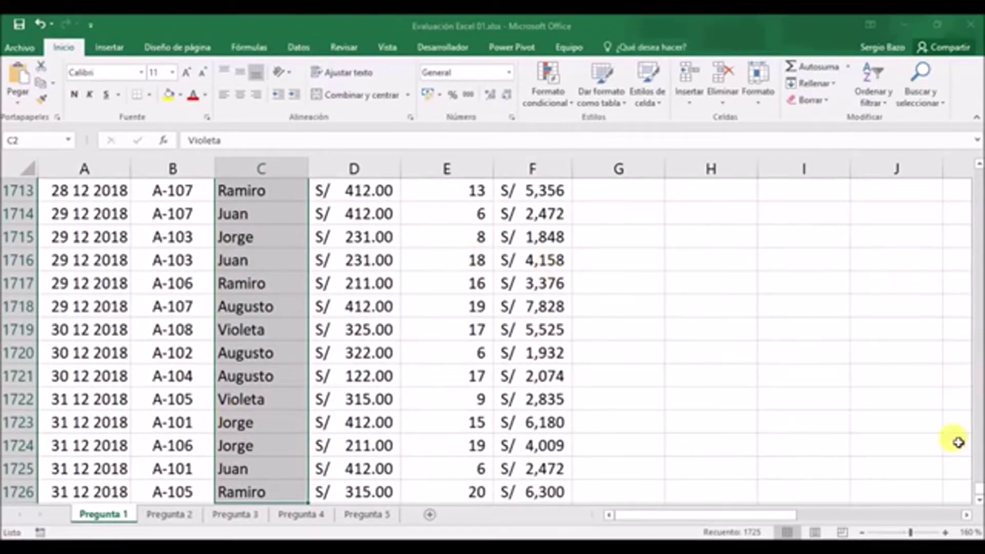
{"action": "left_click_drag", "start_coordinate": [975, 488], "coordinate": [978, 162]}
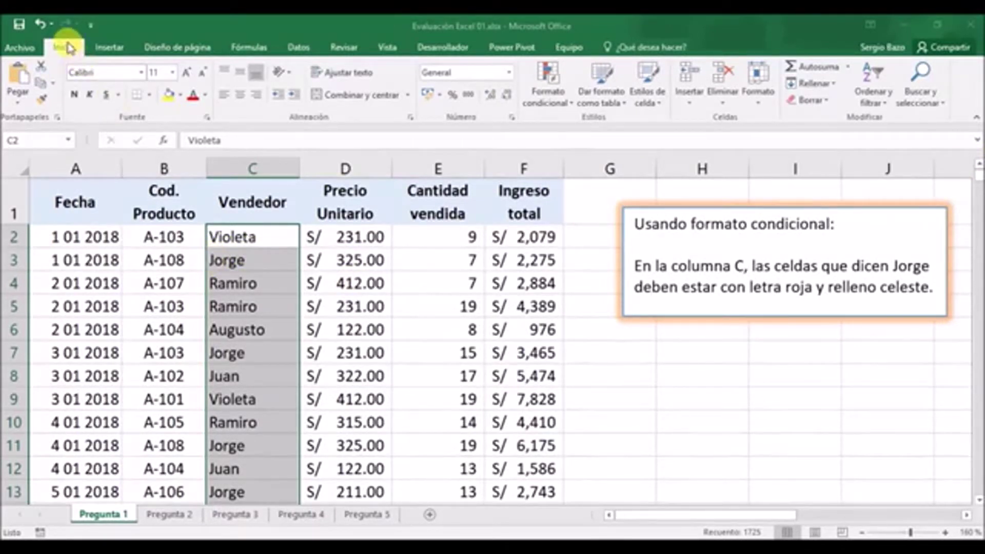
Create a new conditional formatting rule of the type "Aplicar formato únicamente a las celdas que contengan"
{"action": "left_click", "coordinate": [554, 100]}
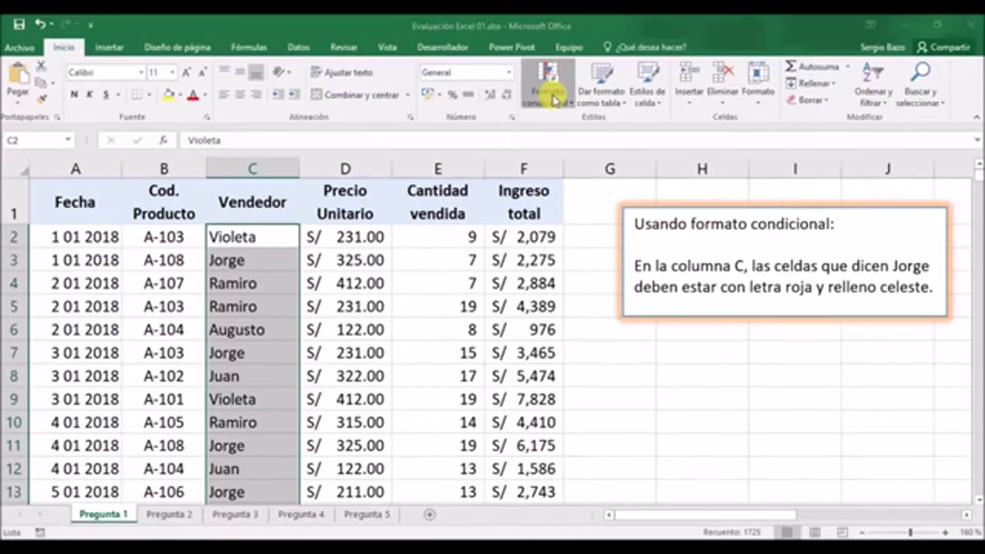
{"action": "left_click", "coordinate": [554, 100]}
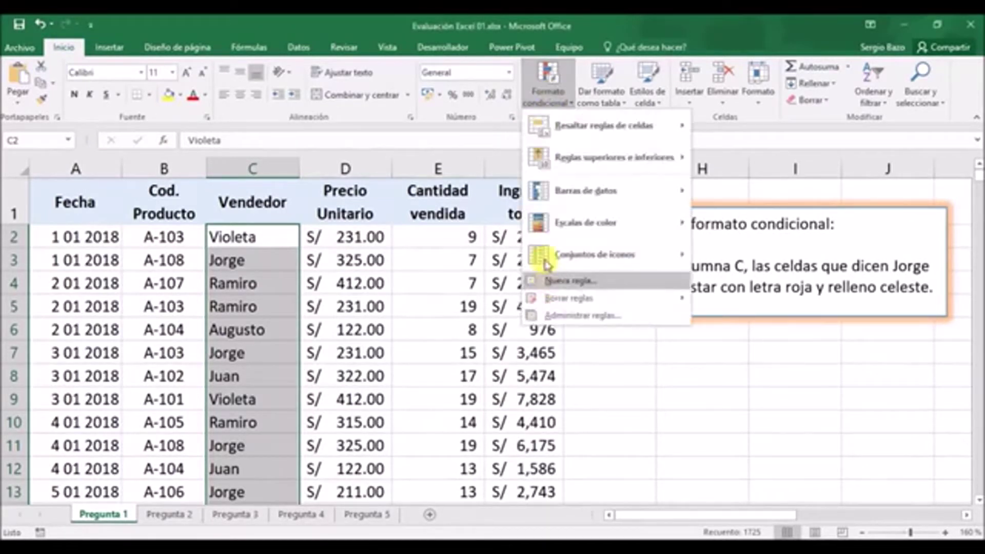
{"action": "left_click", "coordinate": [564, 282]}
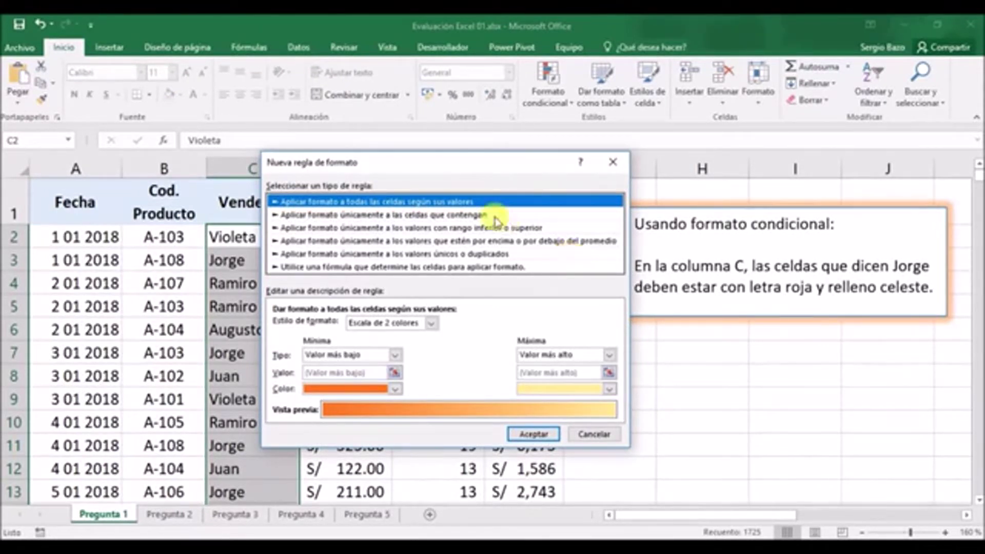
{"action": "left_click", "coordinate": [328, 216]}
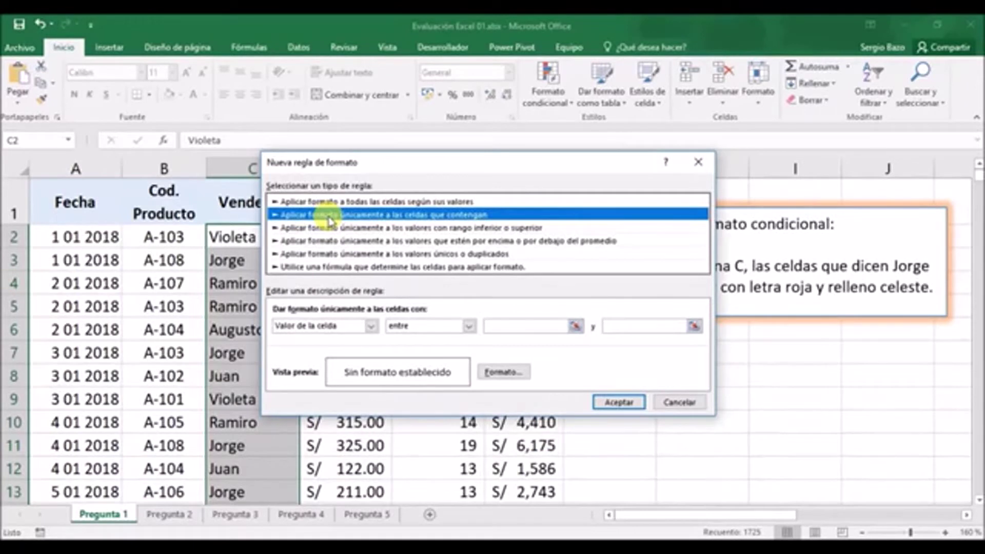
Set the rule's condition to "Texto específico", "que contiene", and enter the salesperson's name requested in the sheet's instruction note
{"action": "left_click", "coordinate": [312, 327]}
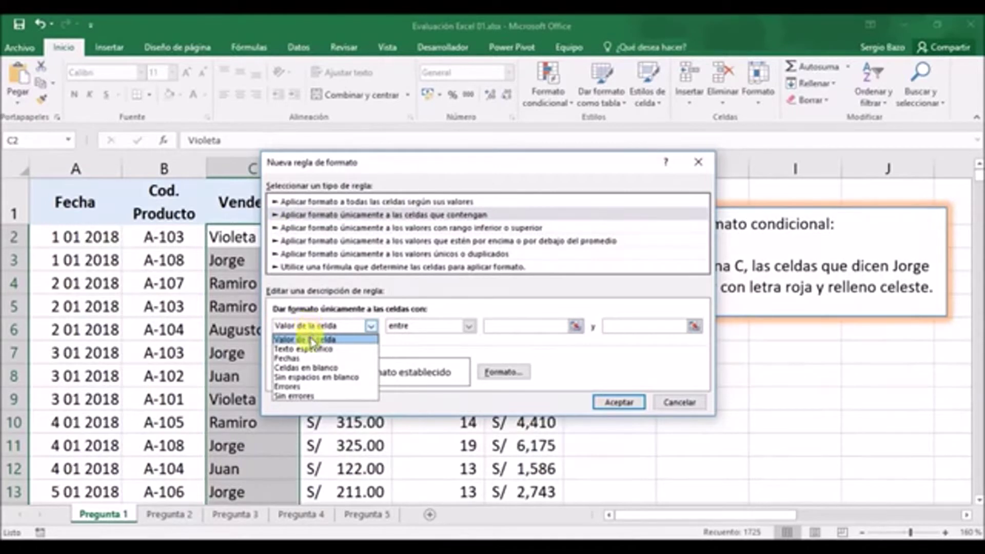
{"action": "left_click", "coordinate": [308, 349]}
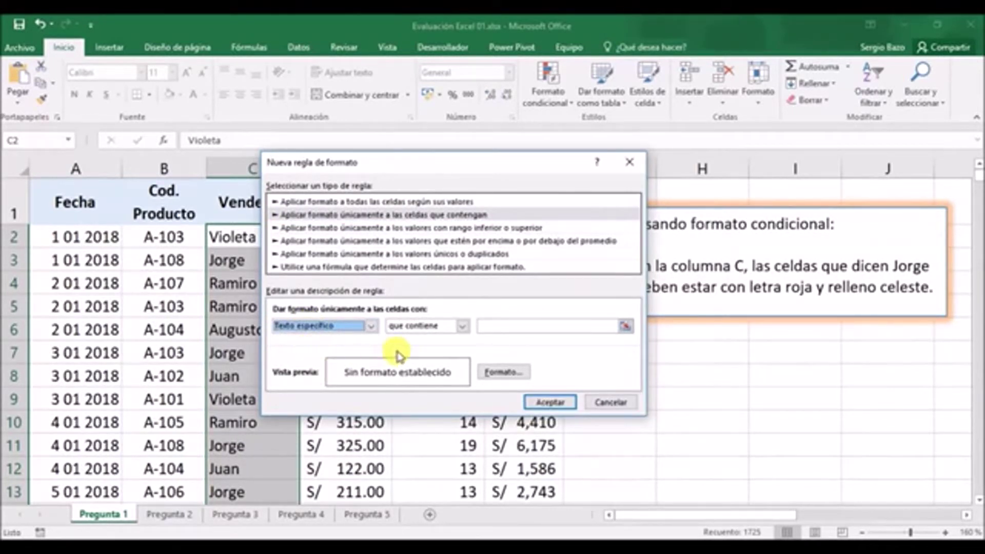
{"action": "left_click", "coordinate": [463, 327]}
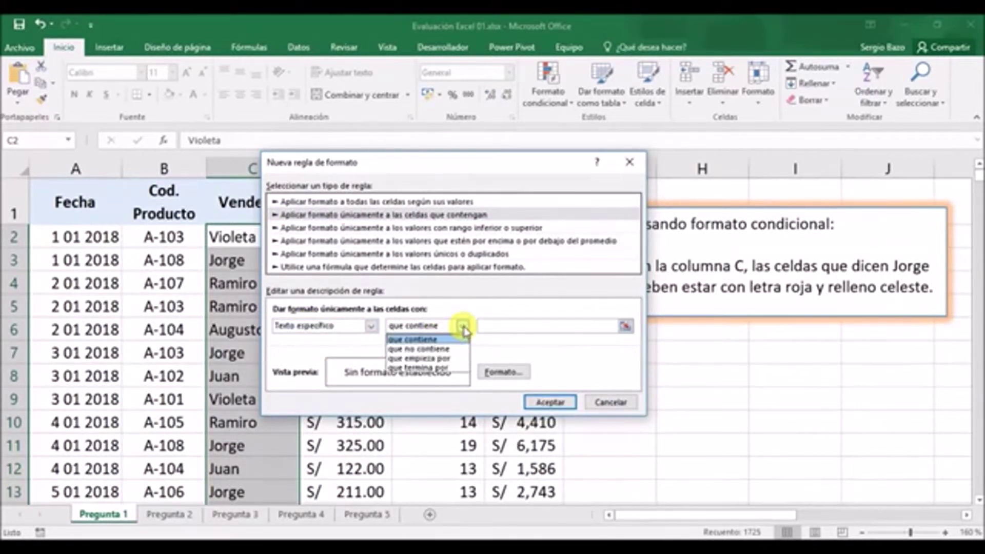
{"action": "left_click", "coordinate": [463, 327]}
{"action": "left_click", "coordinate": [486, 327]}
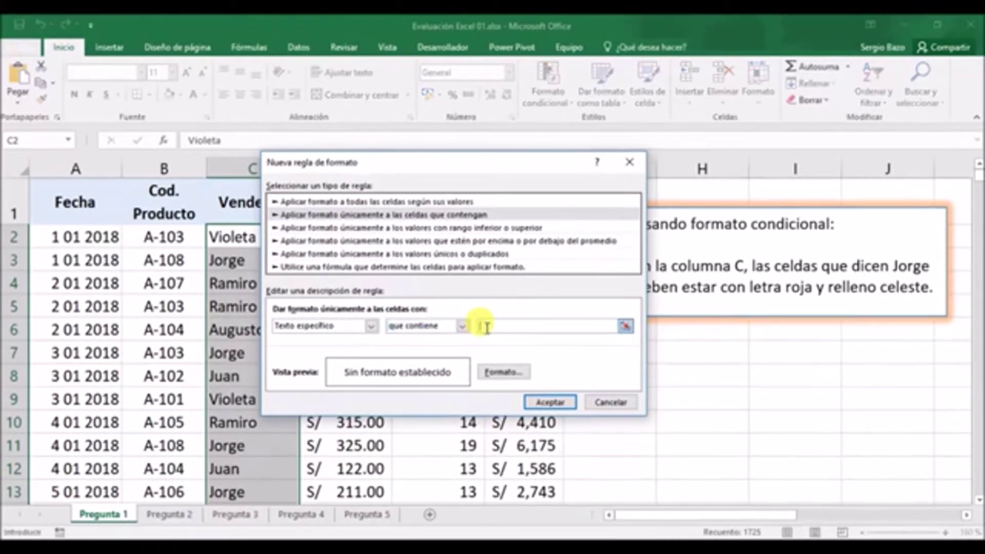
{"action": "type", "text": "Jorge"}
{"action": "left_click_drag", "start_coordinate": [535, 164], "coordinate": [448, 149]}
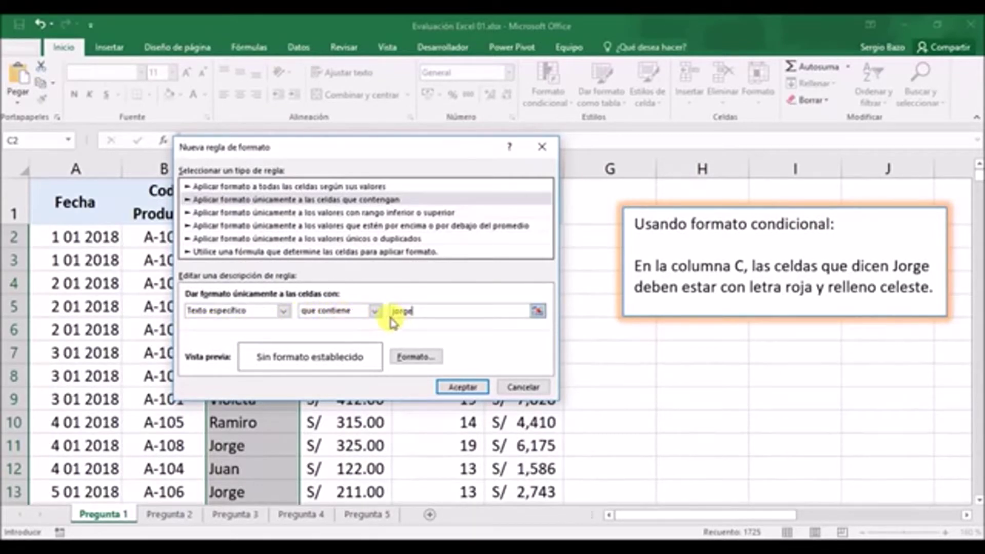
{"action": "double_click", "coordinate": [410, 313]}
{"action": "left_click", "coordinate": [376, 311]}
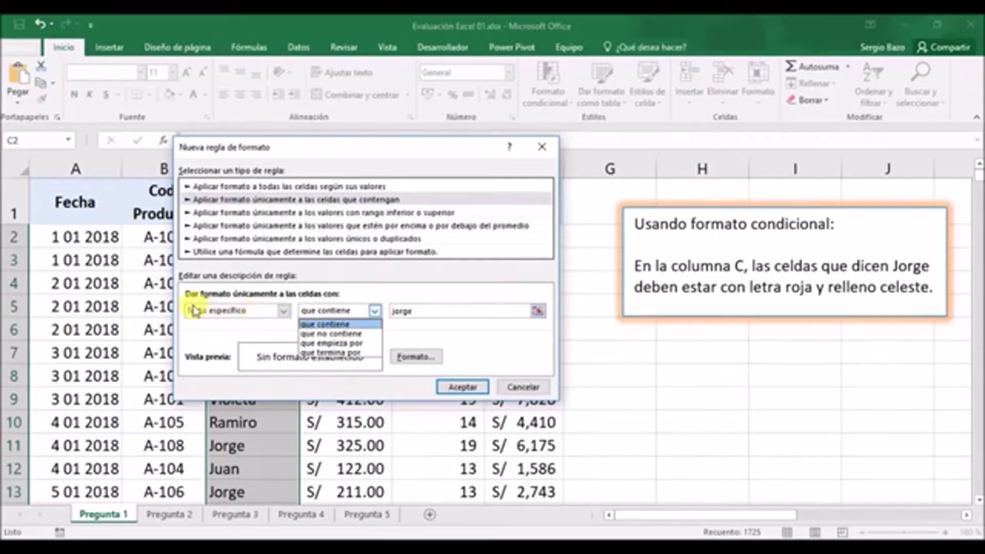
{"action": "left_click", "coordinate": [415, 315]}
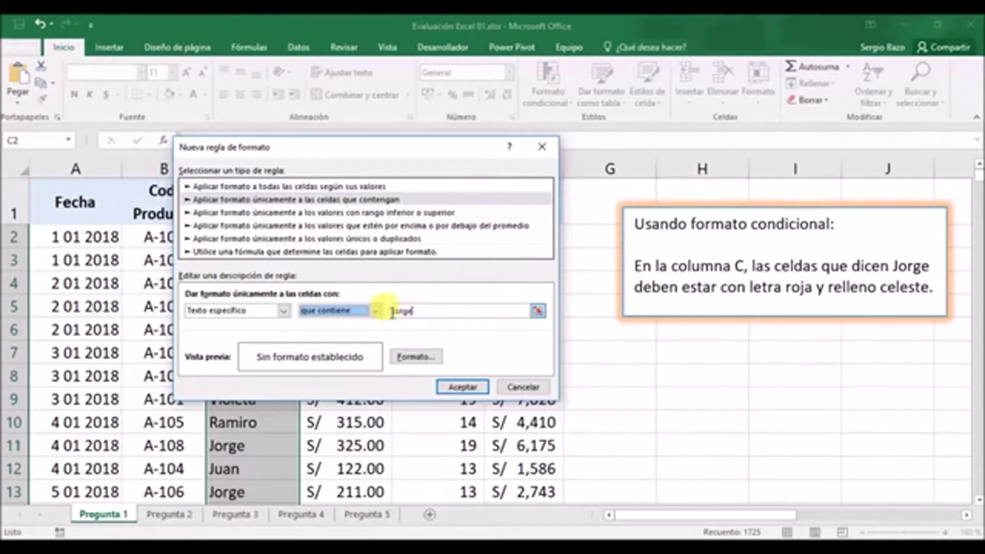
{"action": "double_click", "coordinate": [409, 310]}
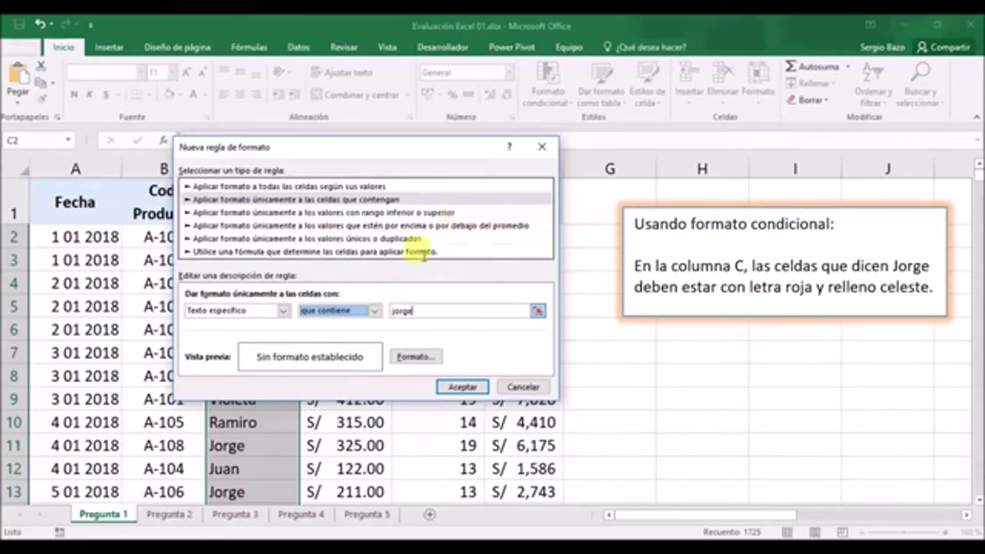
Set the font color of the rule's format to red
{"action": "left_click", "coordinate": [414, 358]}
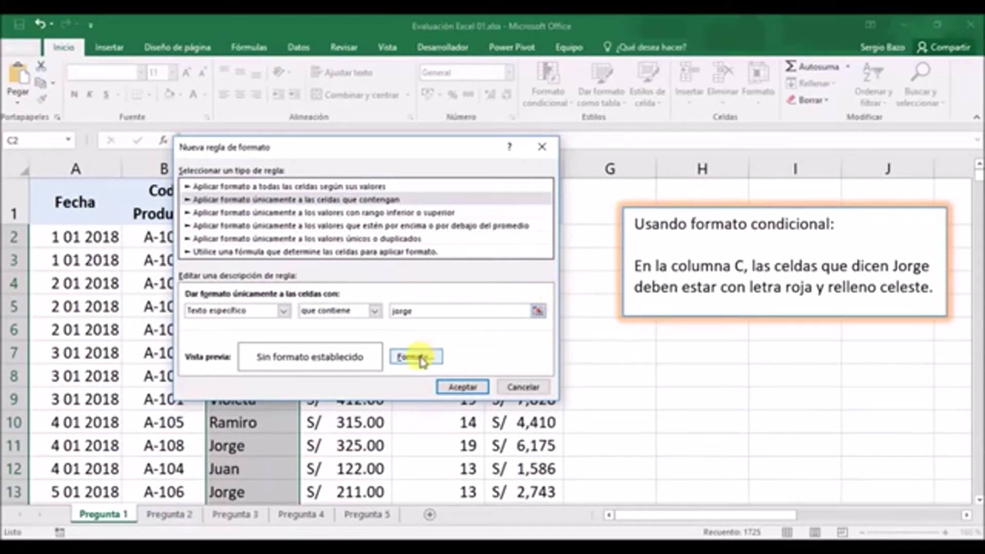
{"action": "left_click", "coordinate": [419, 358]}
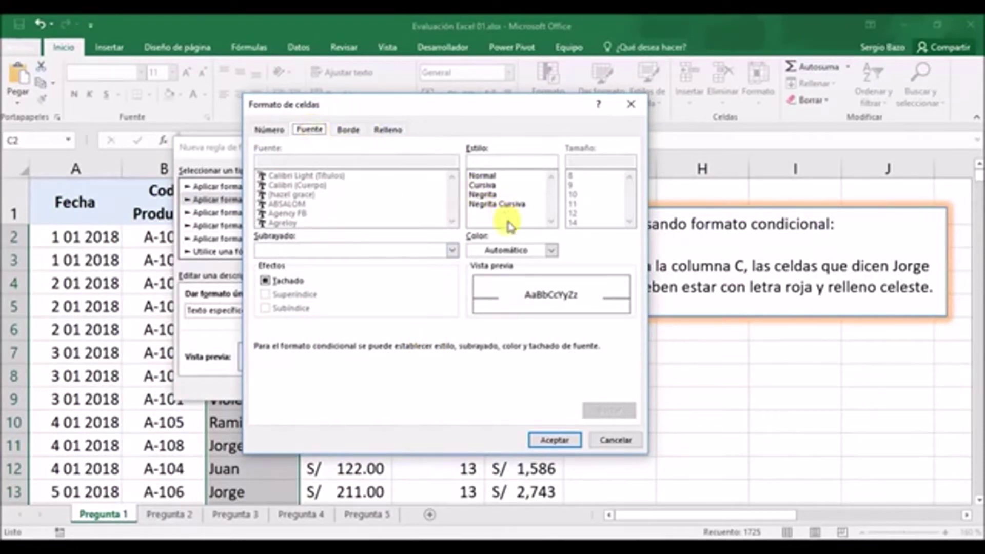
{"action": "left_click", "coordinate": [510, 255]}
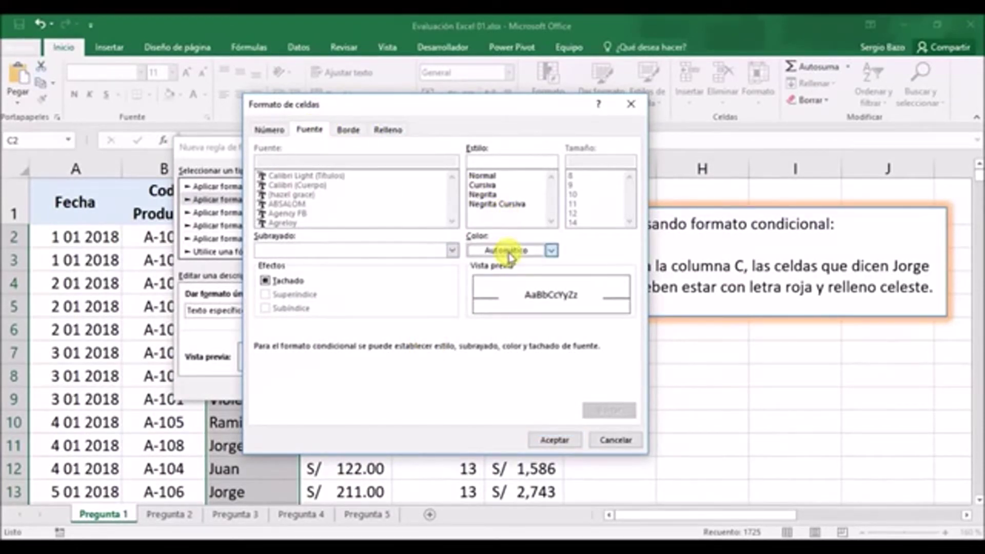
{"action": "left_click", "coordinate": [510, 255]}
{"action": "left_click", "coordinate": [485, 381]}
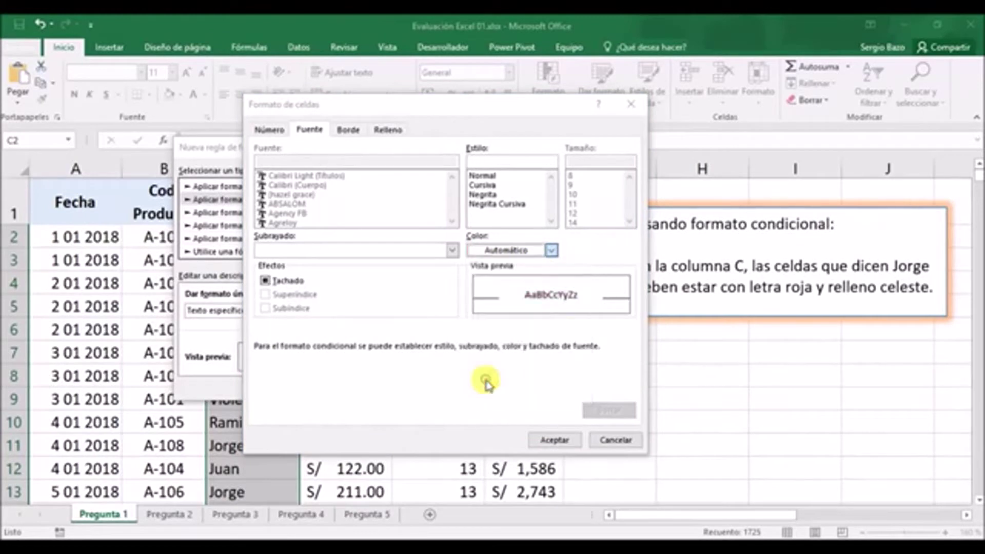
Set the rule's background fill to light blue, apply the rule to the Vendedor column, and deselect the range
{"action": "left_click", "coordinate": [391, 130]}
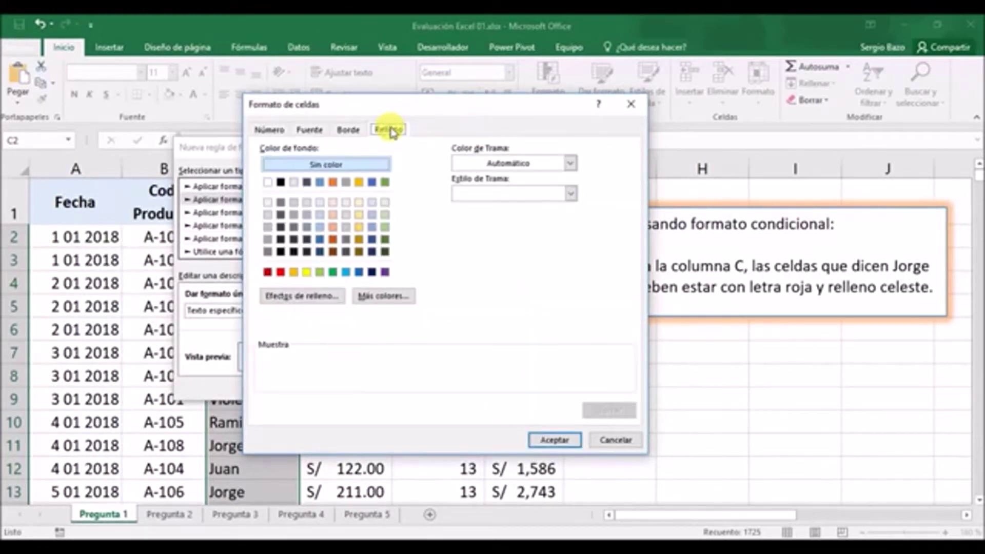
{"action": "left_click", "coordinate": [320, 227]}
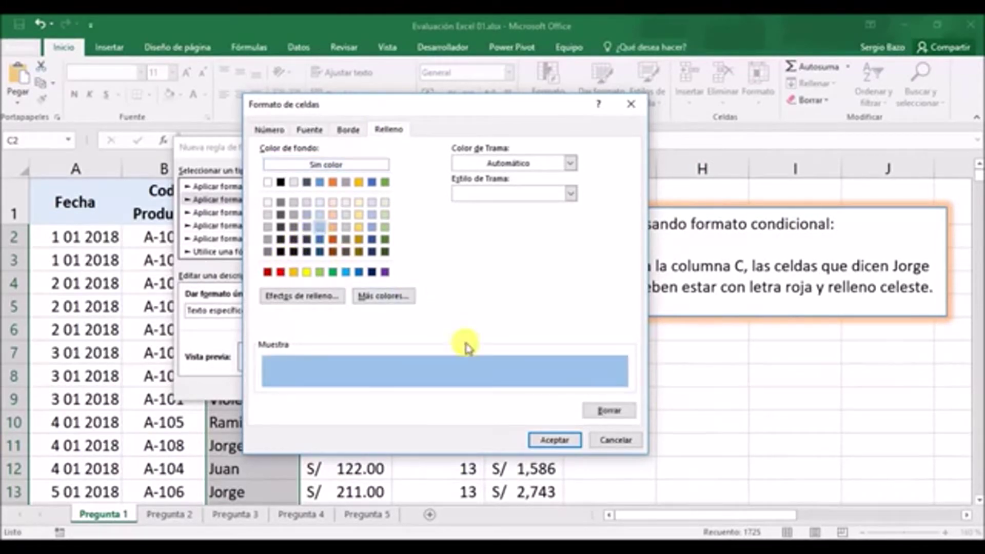
{"action": "left_click", "coordinate": [557, 441]}
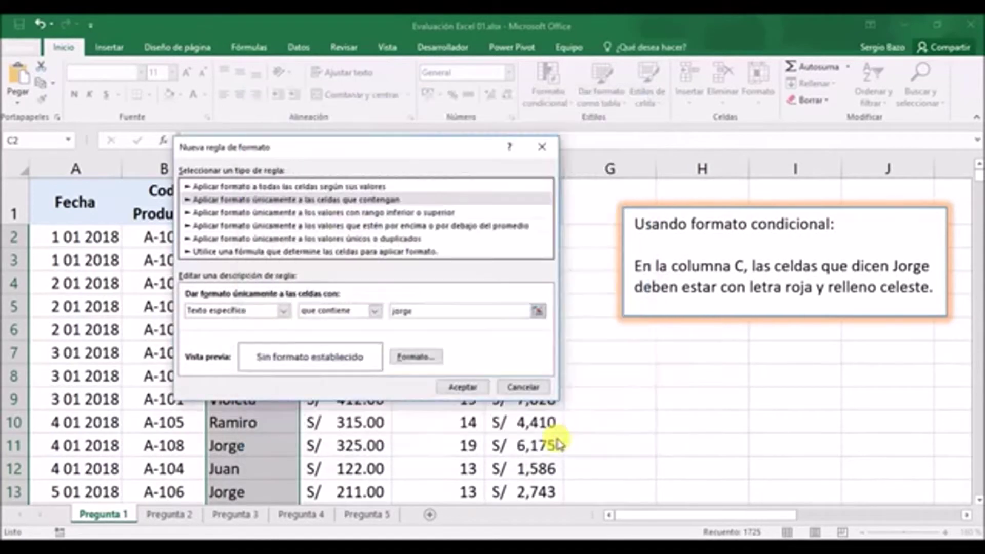
{"action": "left_click", "coordinate": [458, 386]}
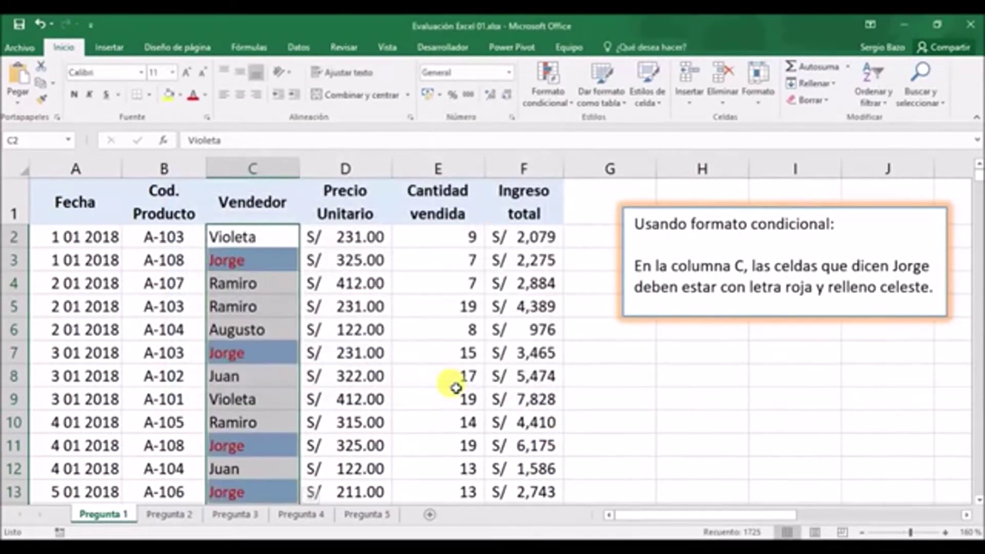
{"action": "left_click", "coordinate": [226, 307]}
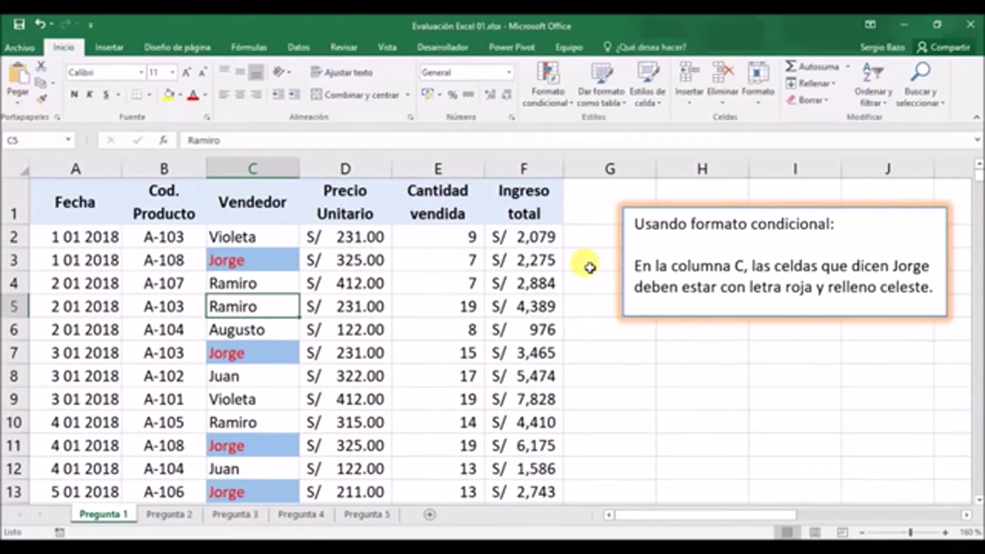
Test the rule by replacing the salesperson's name in cell C3 with a different salesperson's name
{"action": "left_click", "coordinate": [249, 261]}
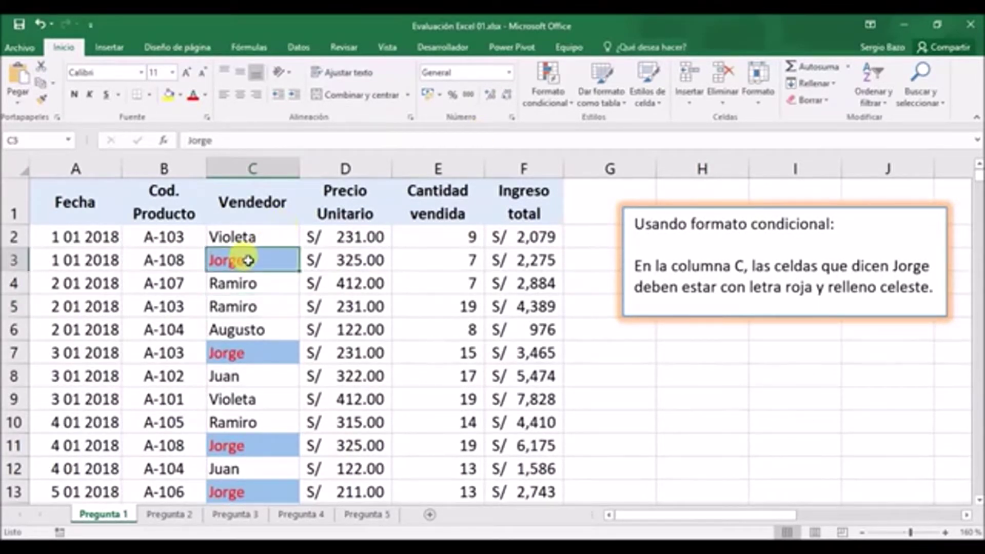
{"action": "double_click", "coordinate": [240, 259]}
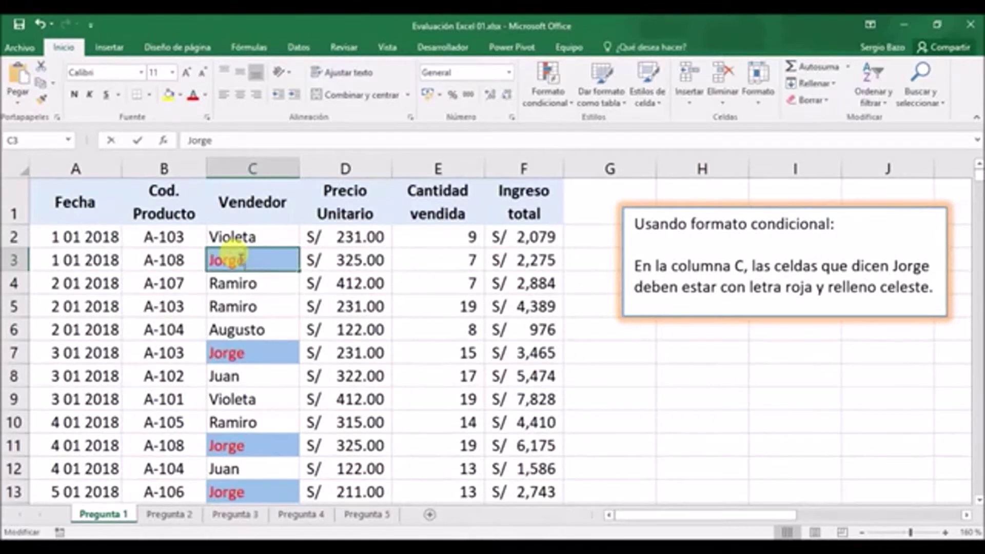
{"action": "left_click", "coordinate": [203, 261]}
{"action": "type", "text": "Juan"}
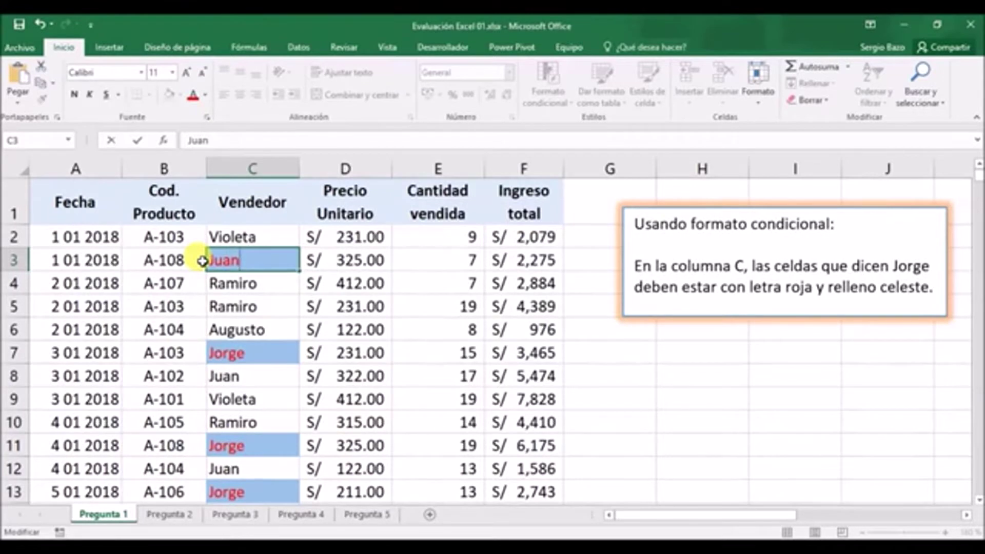
{"action": "key", "text": "Return"}
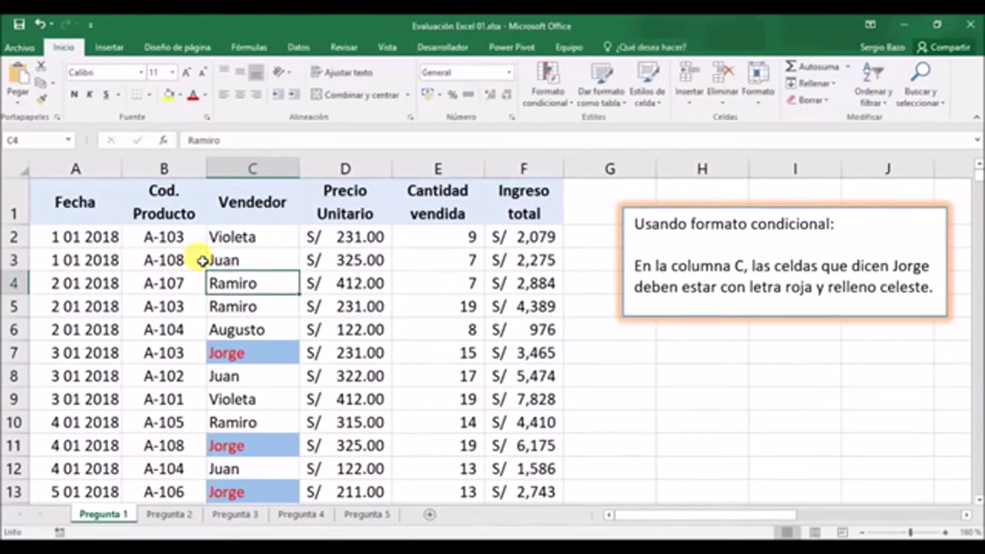
Enter the original salesperson's name in cell C3 again
{"action": "left_click", "coordinate": [236, 258]}
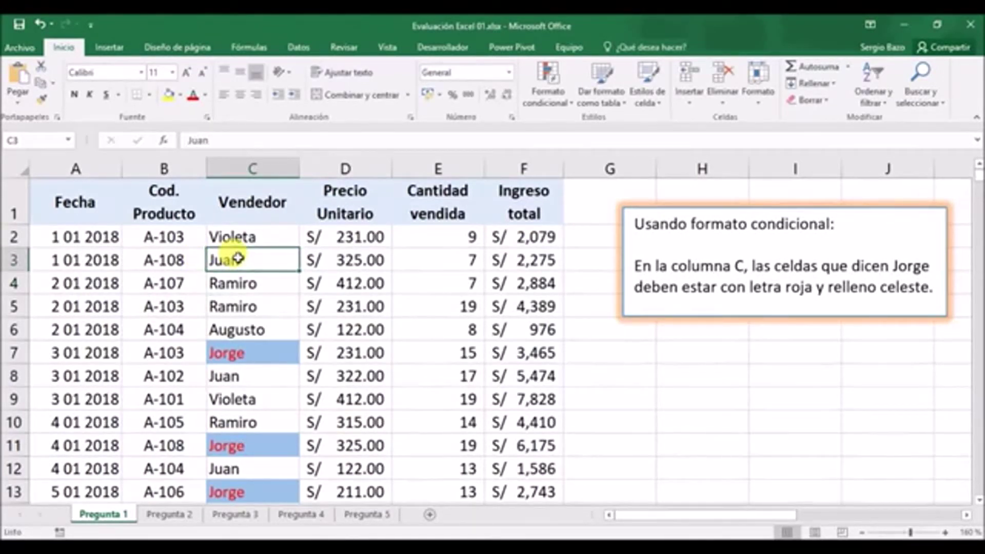
{"action": "type", "text": "Jorge"}
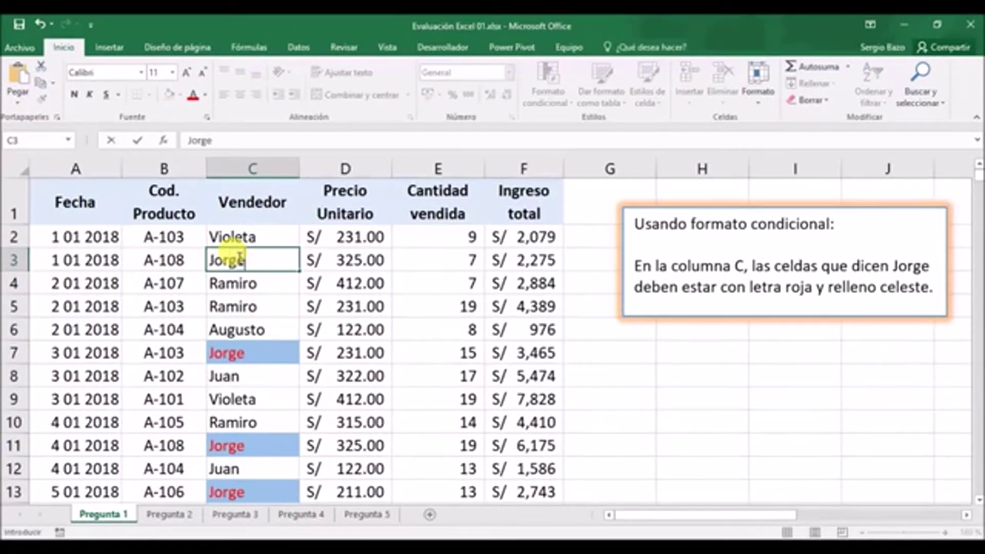
{"action": "key", "text": "Return"}
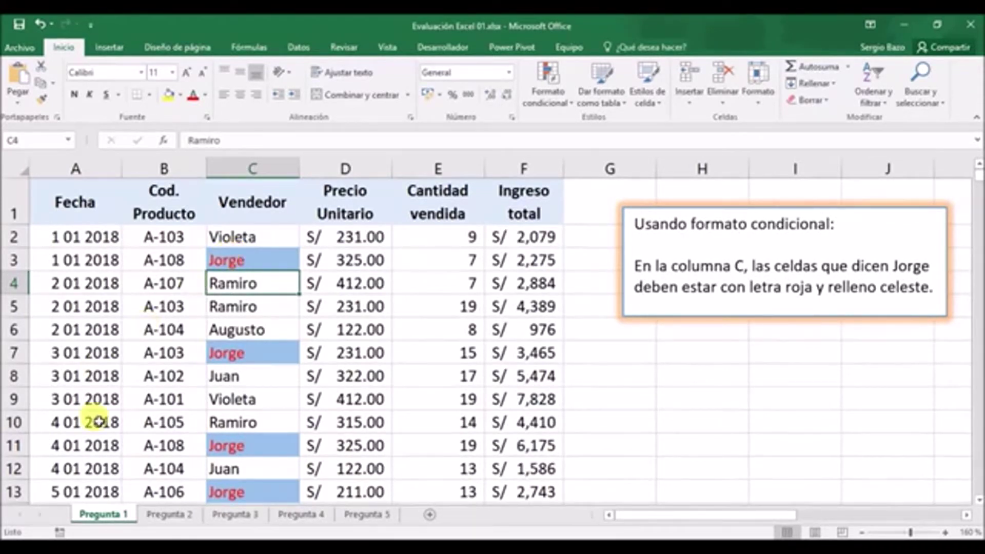
On the Pregunta 2 sheet, select all the dates in the Fecha column from cell A2 down to the last row
{"action": "left_click", "coordinate": [167, 515]}
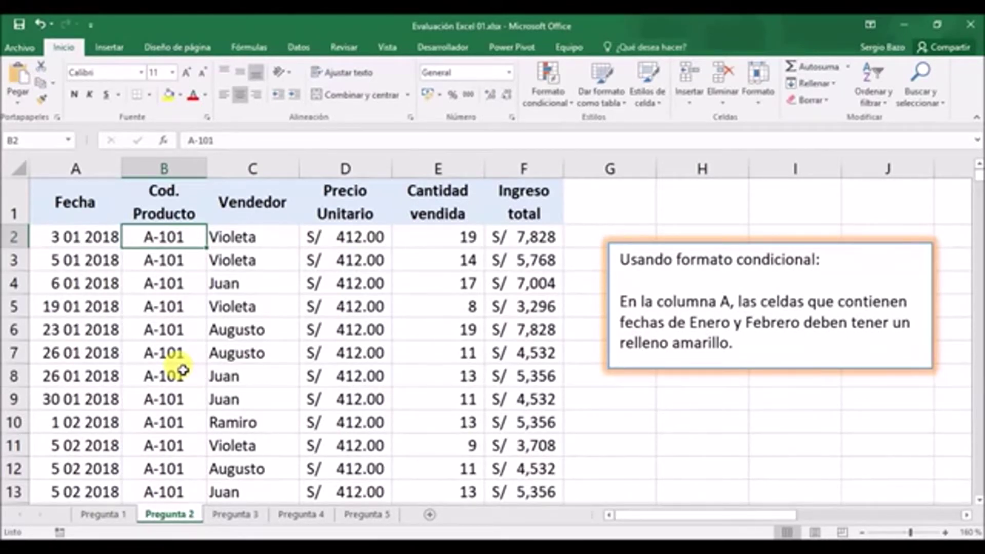
{"action": "left_click", "coordinate": [80, 236]}
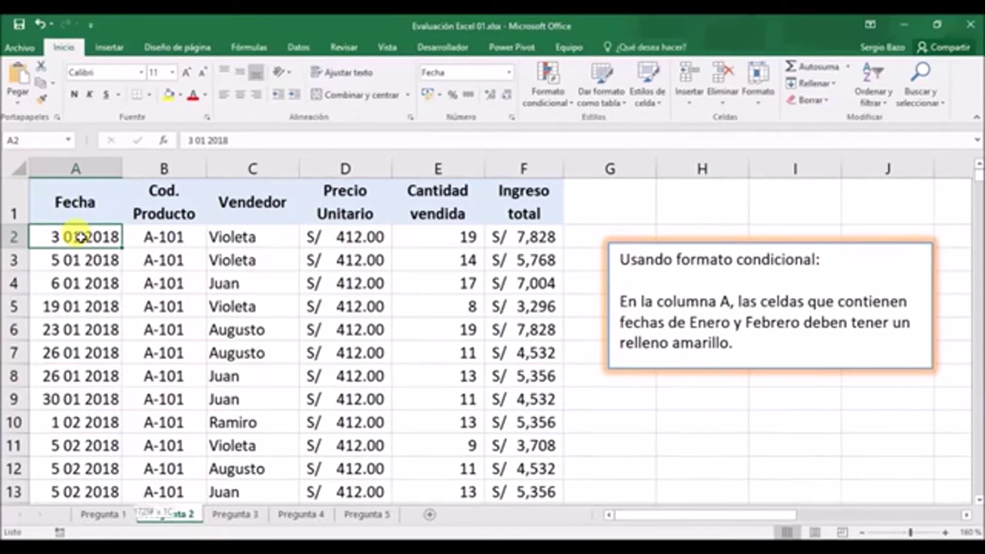
{"action": "key", "text": "ctrl+shift+Down"}
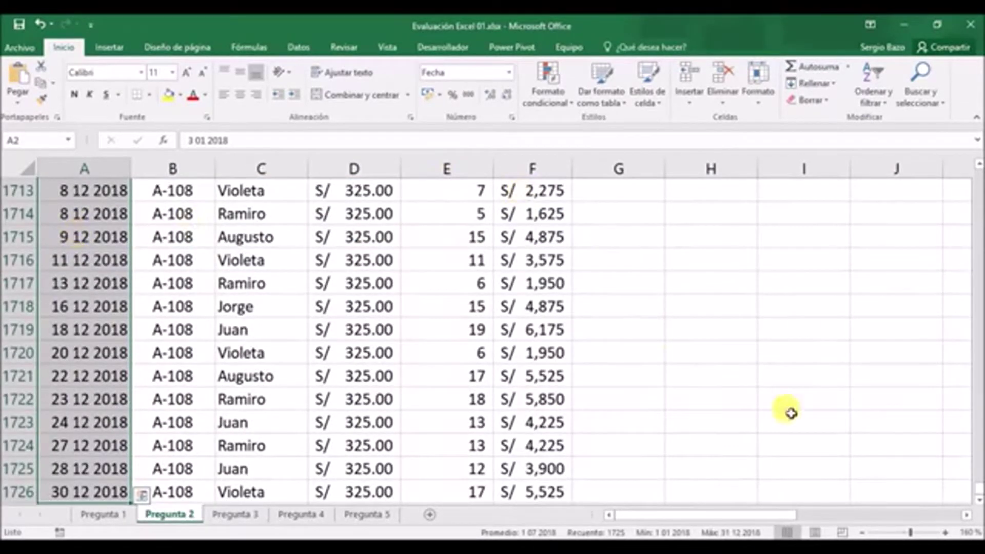
{"action": "left_click_drag", "start_coordinate": [979, 492], "coordinate": [979, 163]}
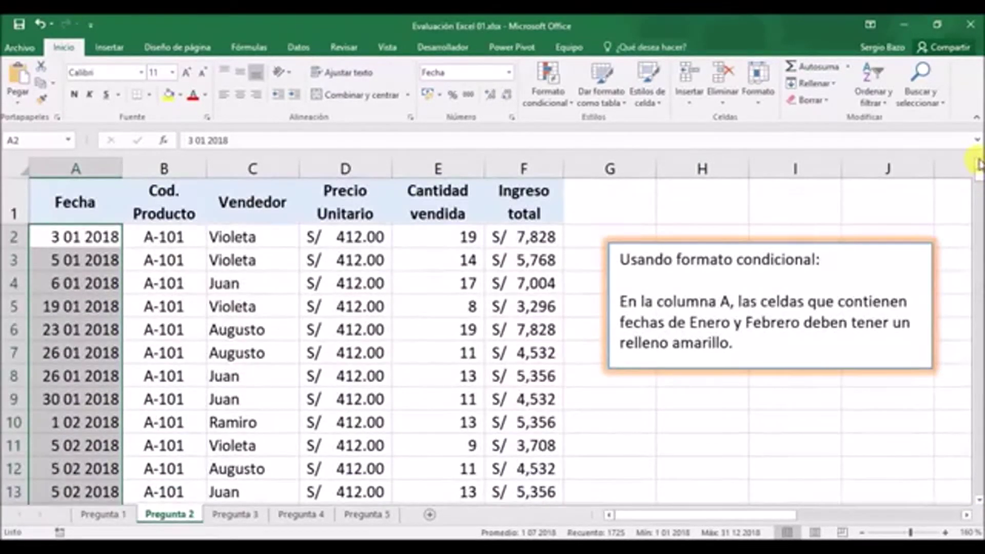
Start a new conditional formatting rule for only cells that contain a cell value between 1/1/2018 and 28/2/2018
{"action": "left_click", "coordinate": [552, 95]}
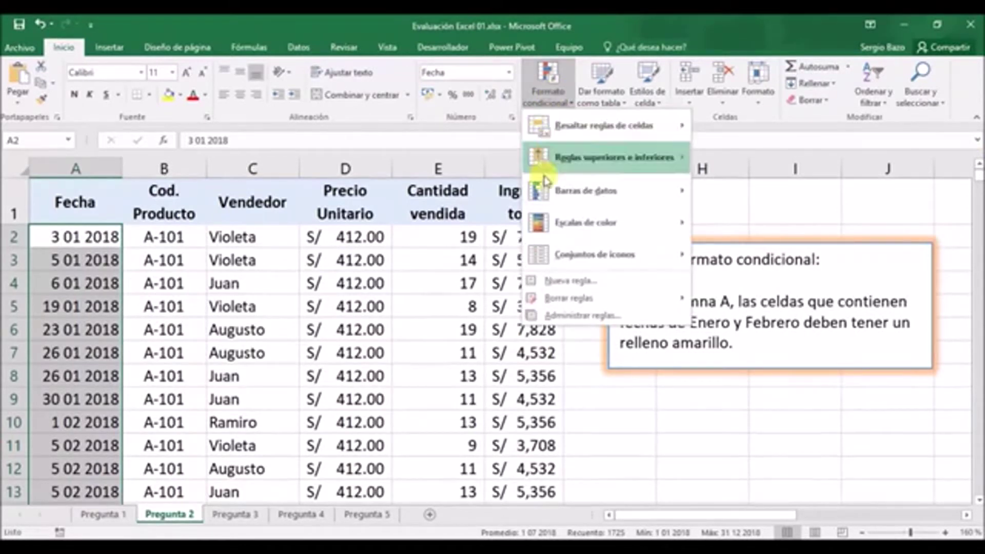
{"action": "left_click", "coordinate": [559, 281]}
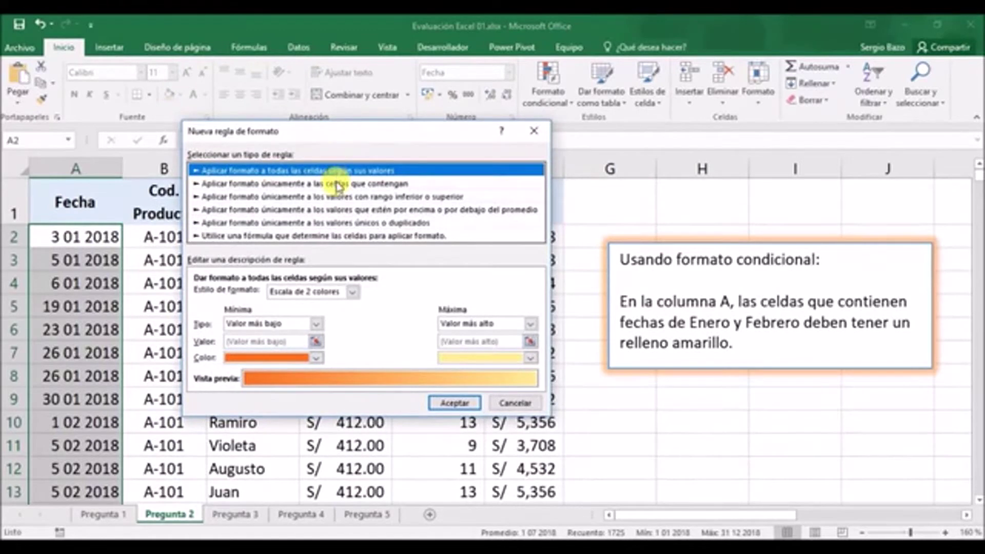
{"action": "left_click", "coordinate": [336, 185]}
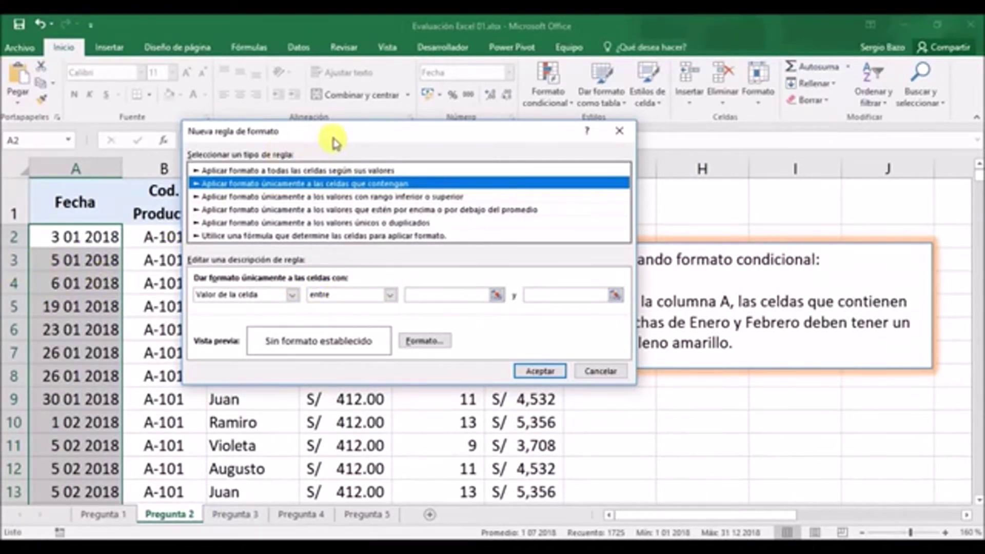
{"action": "left_click_drag", "start_coordinate": [332, 137], "coordinate": [390, 216]}
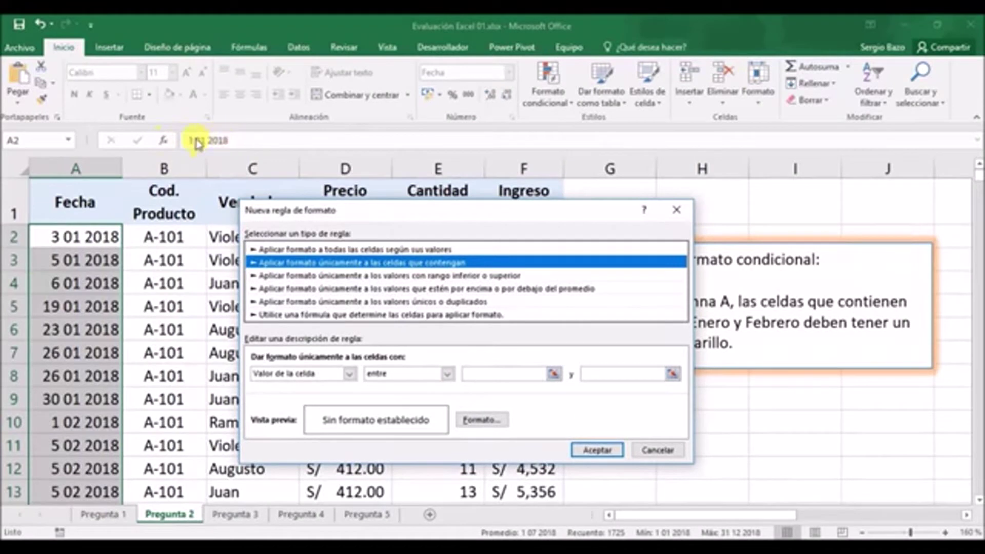
{"action": "left_click", "coordinate": [489, 373]}
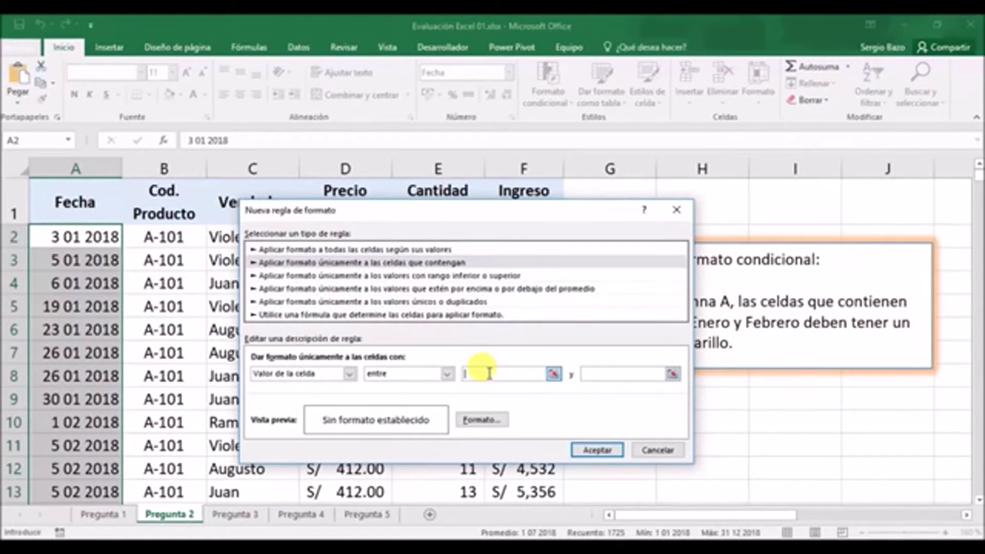
{"action": "type", "text": "1/1/2018"}
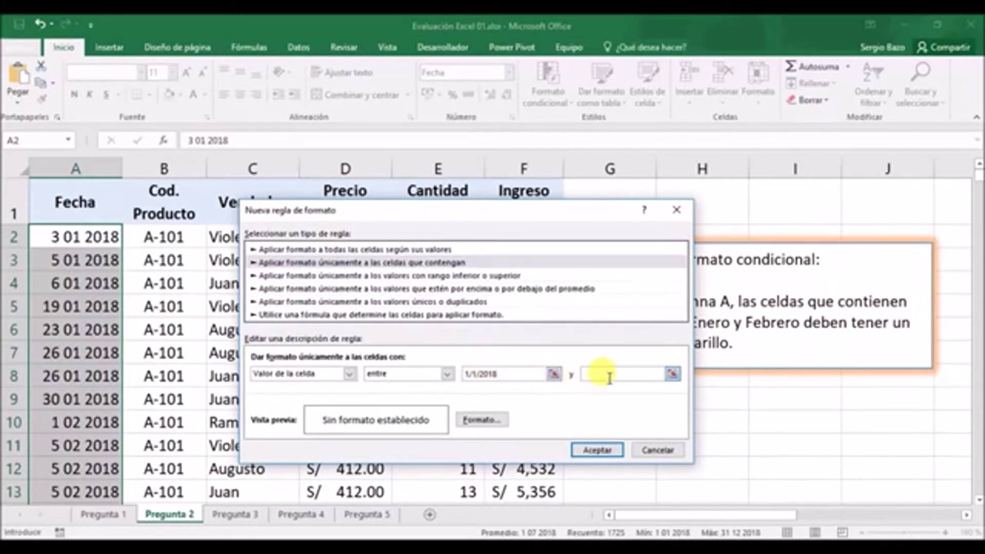
{"action": "mouse_move", "coordinate": [587, 209]}
{"action": "left_mouse_down"}
{"action": "mouse_move", "coordinate": [461, 211]}
{"action": "mouse_move", "coordinate": [595, 224]}
{"action": "left_mouse_up"}
{"action": "type", "text": "28/2/2018"}
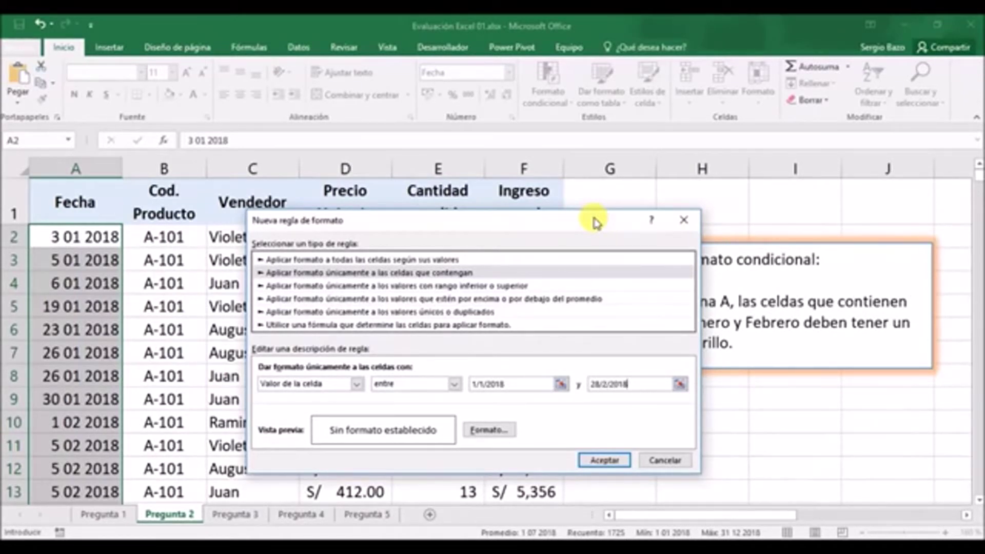
{"action": "left_click_drag", "start_coordinate": [590, 226], "coordinate": [577, 201]}
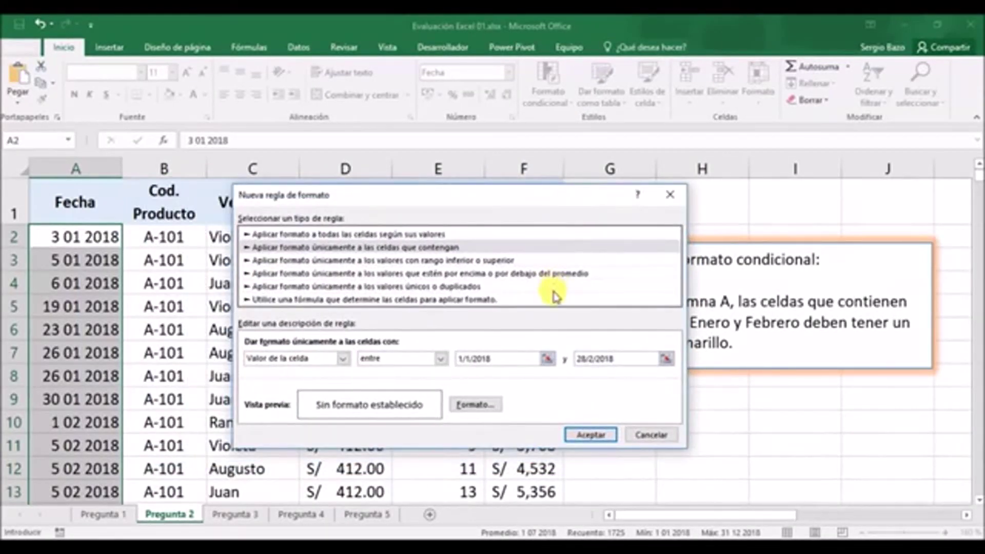
Give the rule's format a yellow background fill and apply the rule to the selected dates
{"action": "left_click", "coordinate": [473, 407]}
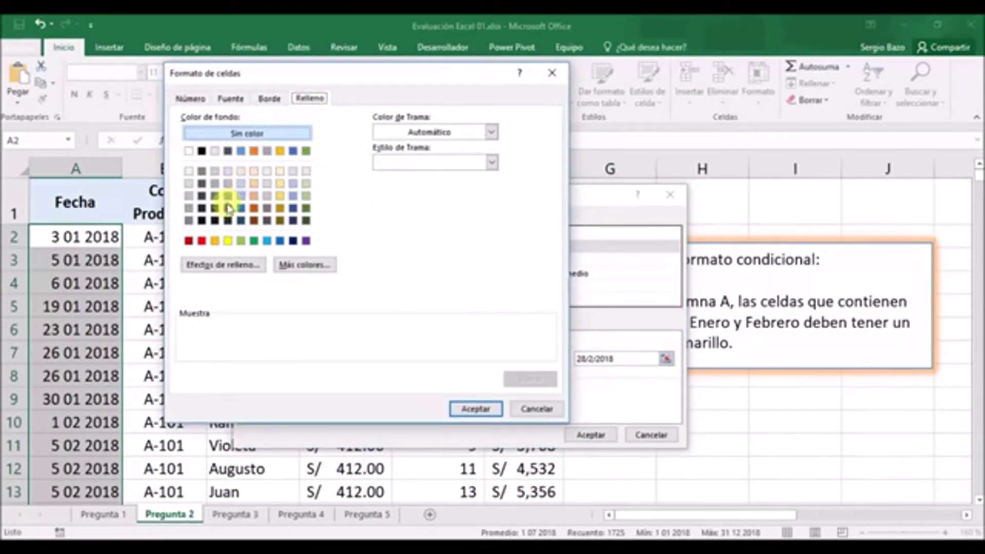
{"action": "left_click", "coordinate": [227, 241]}
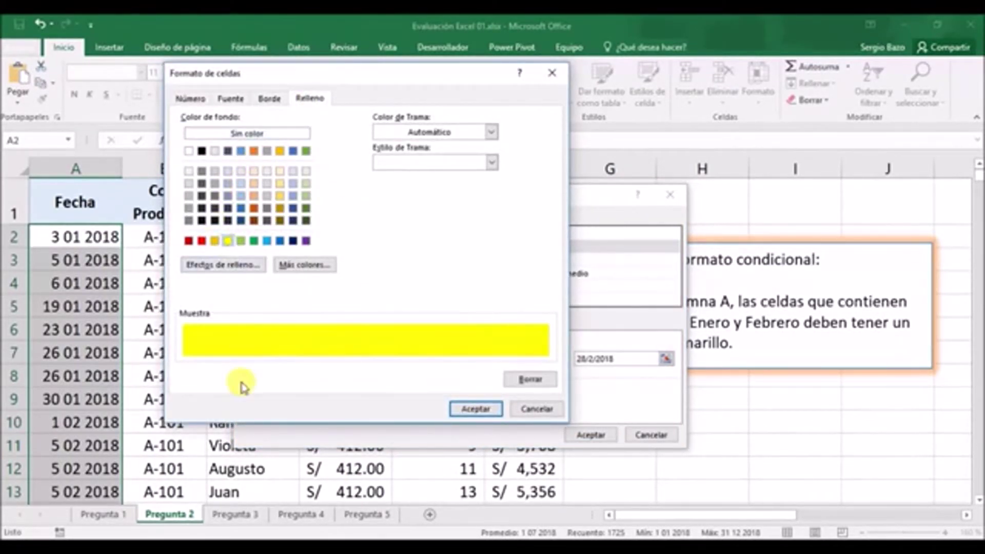
{"action": "left_click", "coordinate": [475, 409]}
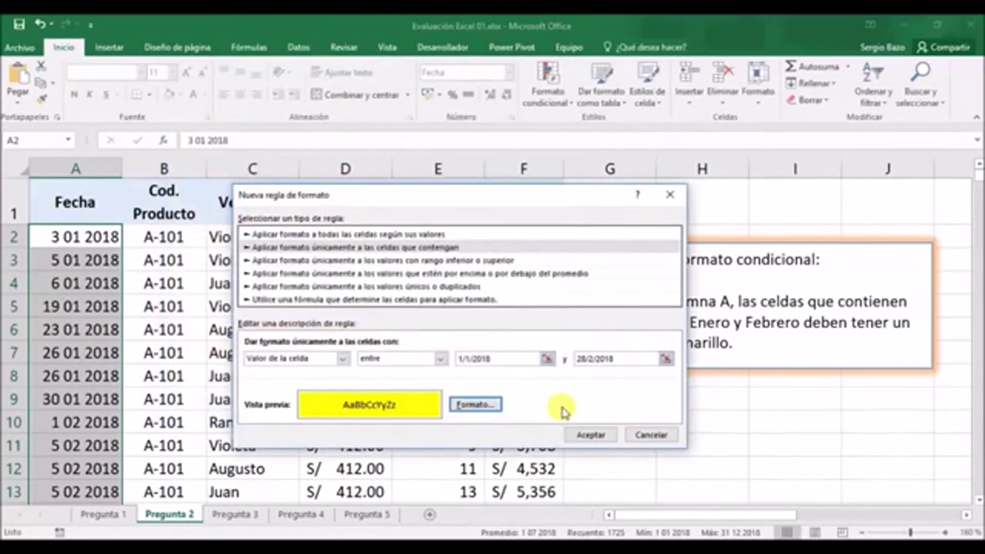
{"action": "left_click", "coordinate": [590, 435]}
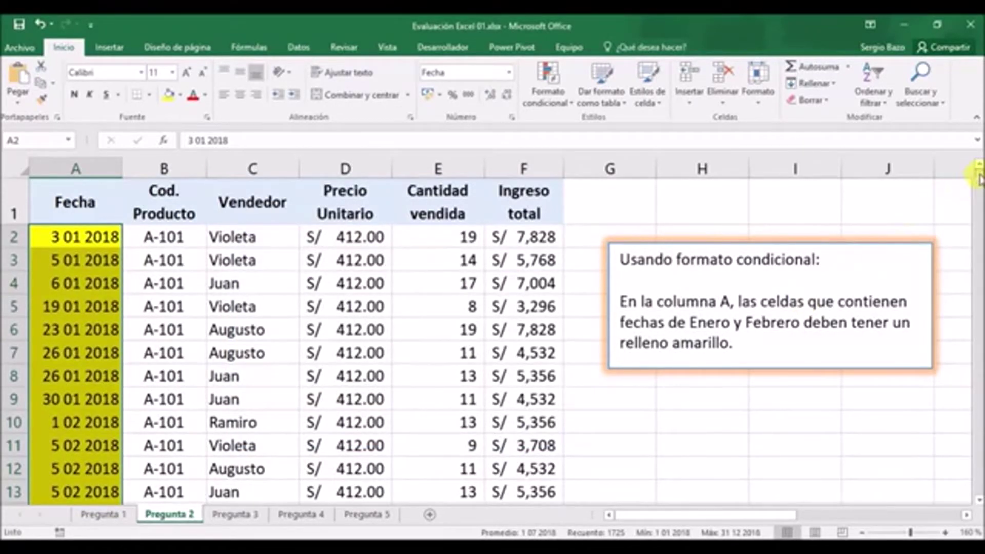
Examine the Fecha column's highlighting around the change from February to March dates, and deselect the range
{"action": "scroll", "coordinate": [980, 180], "scroll_direction": "down", "scroll_amount": 11}
{"action": "scroll", "coordinate": [979, 179], "scroll_direction": "up", "scroll_amount": 6}
{"action": "scroll", "coordinate": [794, 211], "scroll_direction": "down", "scroll_amount": 1}
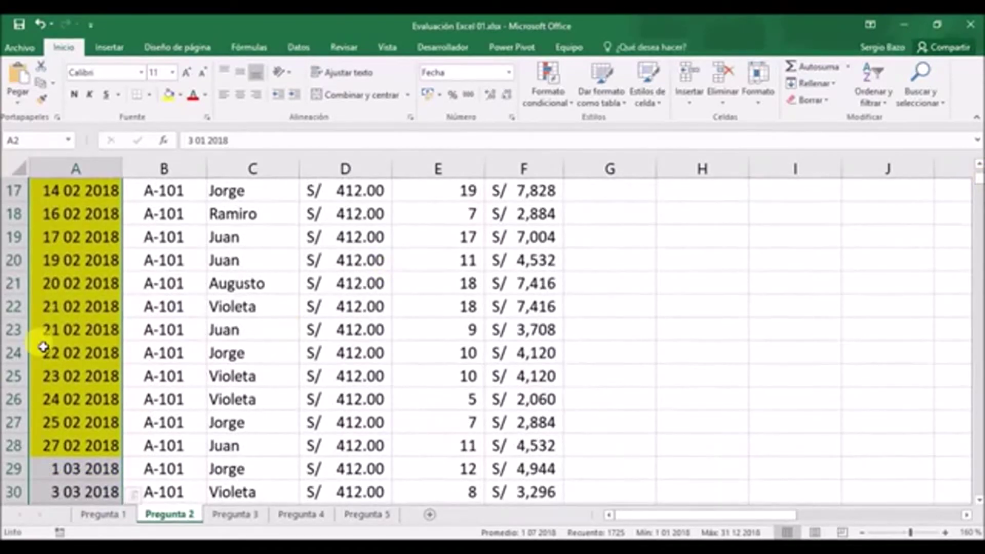
{"action": "scroll", "coordinate": [51, 344], "scroll_direction": "up", "scroll_amount": 6}
{"action": "scroll", "coordinate": [51, 344], "scroll_direction": "down", "scroll_amount": 5}
{"action": "scroll", "coordinate": [51, 344], "scroll_direction": "down", "scroll_amount": 3}
{"action": "scroll", "coordinate": [50, 341], "scroll_direction": "up", "scroll_amount": 1}
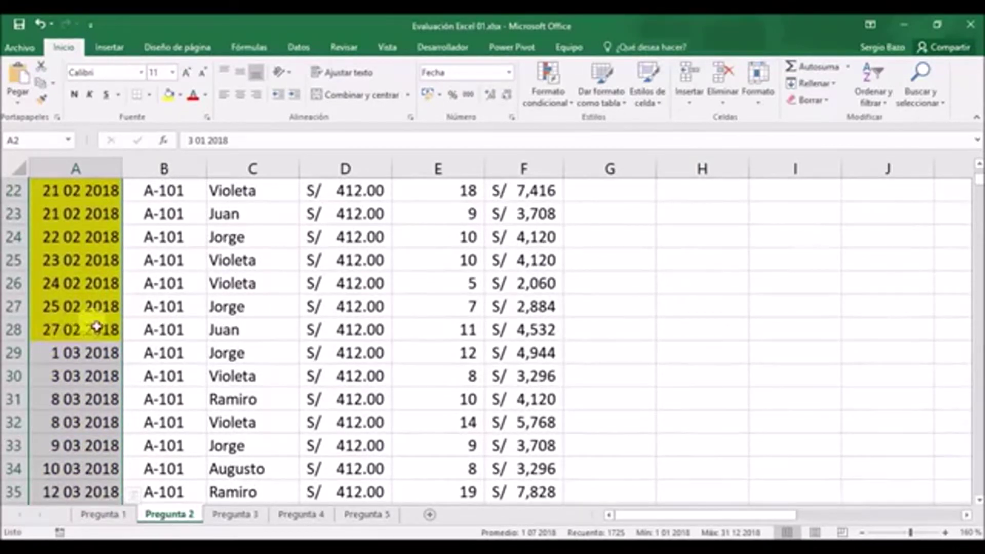
{"action": "left_click", "coordinate": [86, 354]}
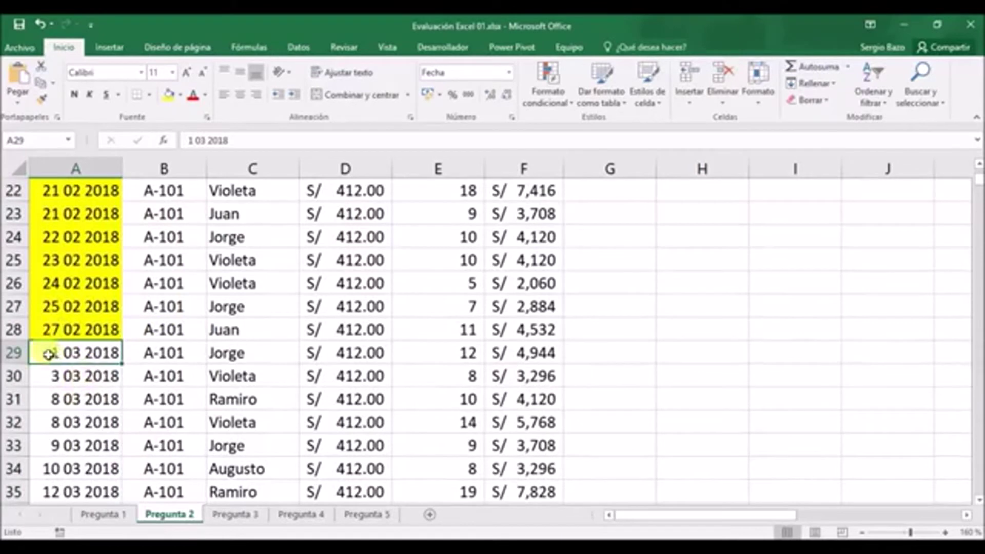
{"action": "scroll", "coordinate": [90, 357], "scroll_direction": "up", "scroll_amount": 7}
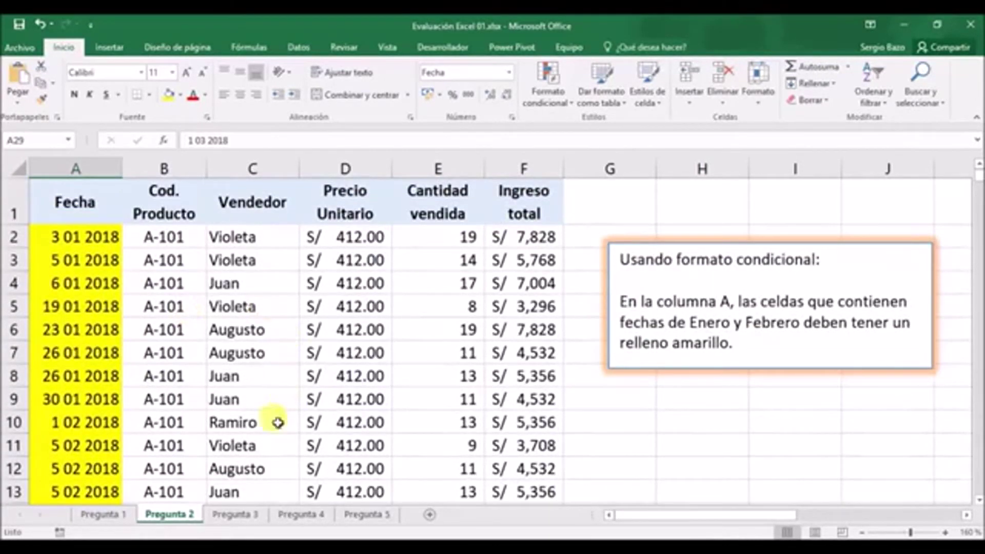
On the Pregunta 3 sheet, select all the Cantidad vendida values from cell E2 down to the last row
{"action": "left_click", "coordinate": [236, 515]}
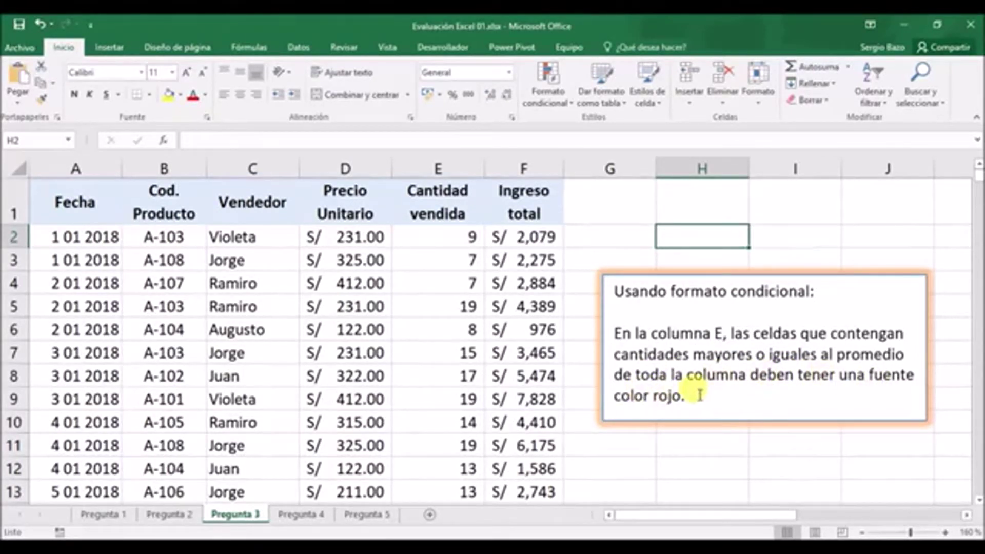
{"action": "left_click", "coordinate": [449, 235]}
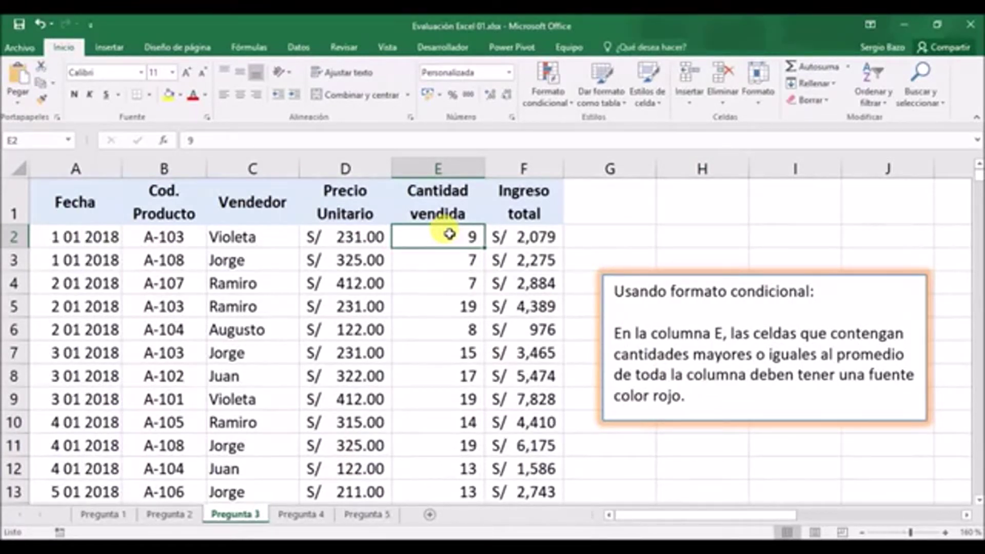
{"action": "key", "text": "ctrl+shift+Down"}
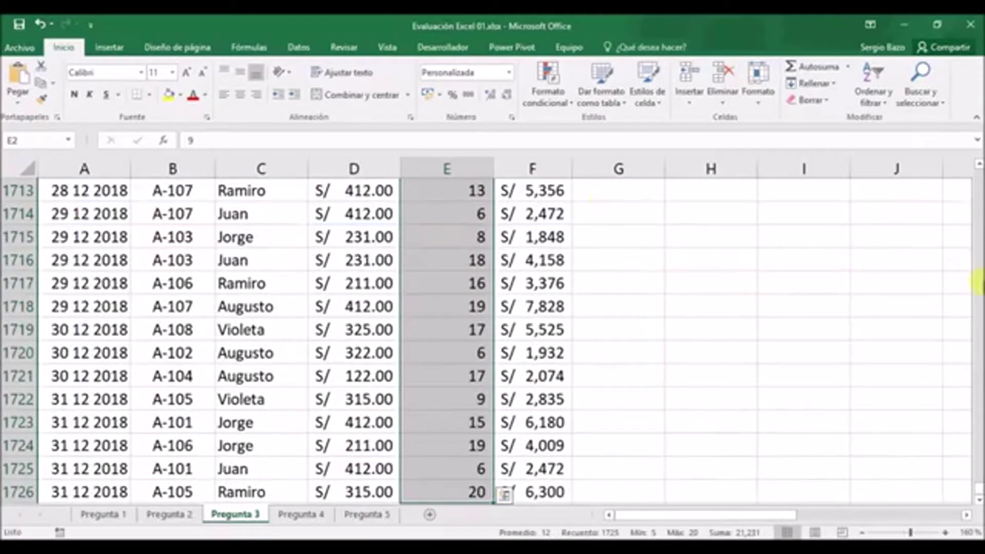
{"action": "left_click_drag", "start_coordinate": [974, 486], "coordinate": [961, 334]}
{"action": "left_click_drag", "start_coordinate": [968, 289], "coordinate": [968, 170]}
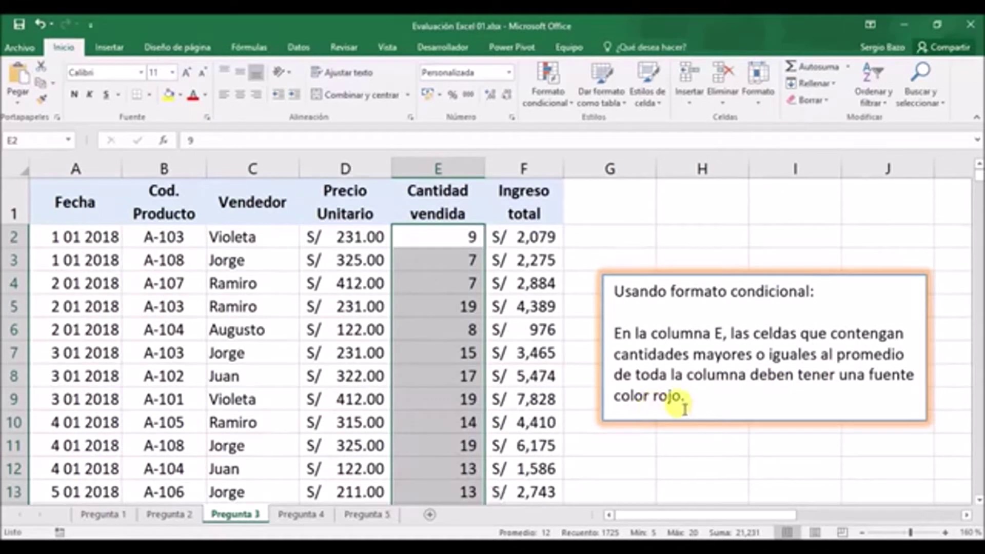
Start a new above-or-below-average formatting rule for values that are "mayor o igual" to the selected range's average
{"action": "left_click", "coordinate": [548, 90]}
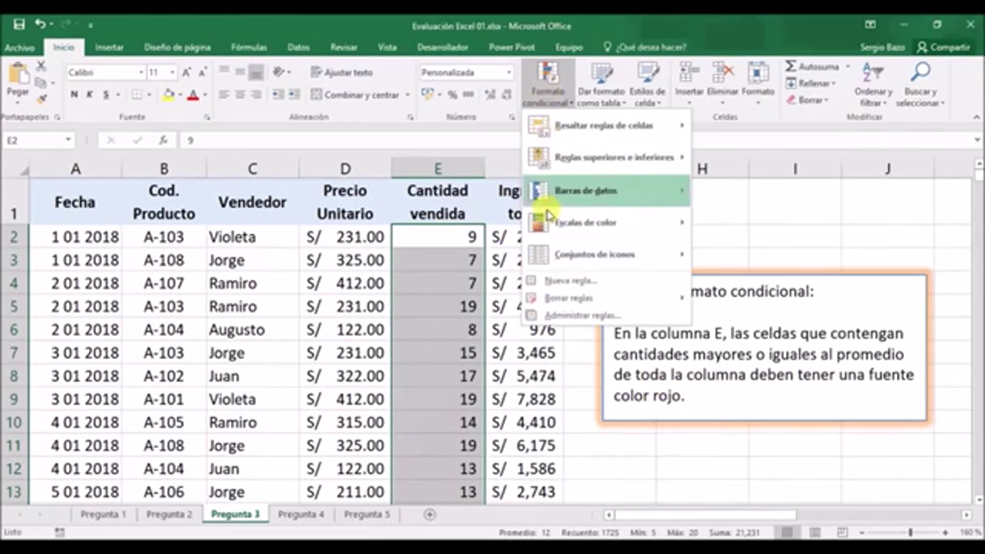
{"action": "left_click", "coordinate": [566, 282]}
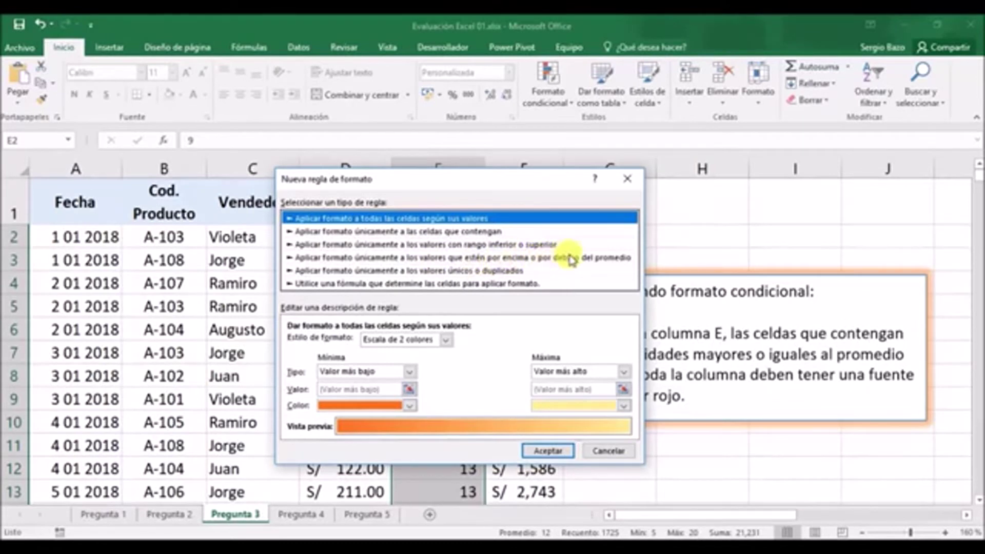
{"action": "left_click", "coordinate": [601, 259]}
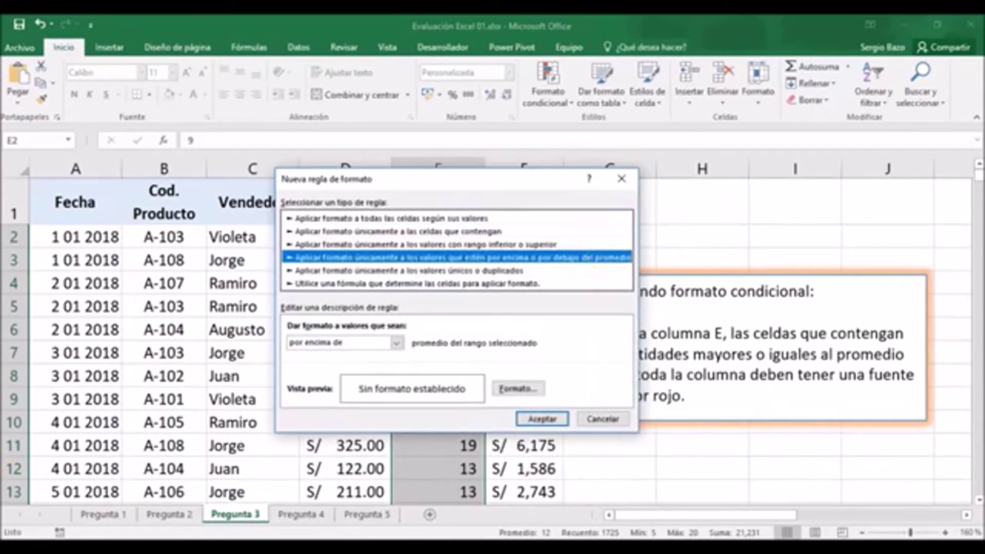
{"action": "left_click_drag", "start_coordinate": [531, 179], "coordinate": [502, 187]}
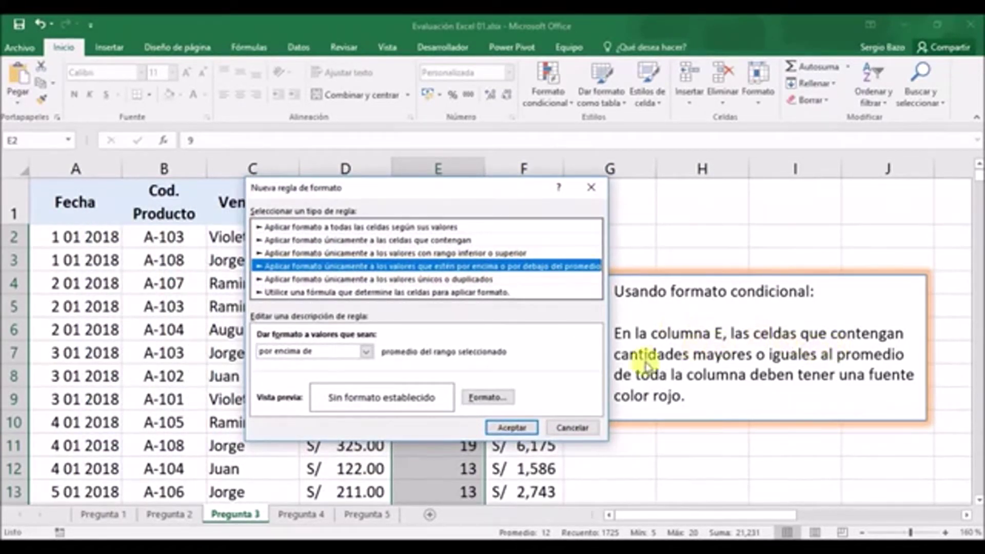
{"action": "left_click", "coordinate": [283, 354]}
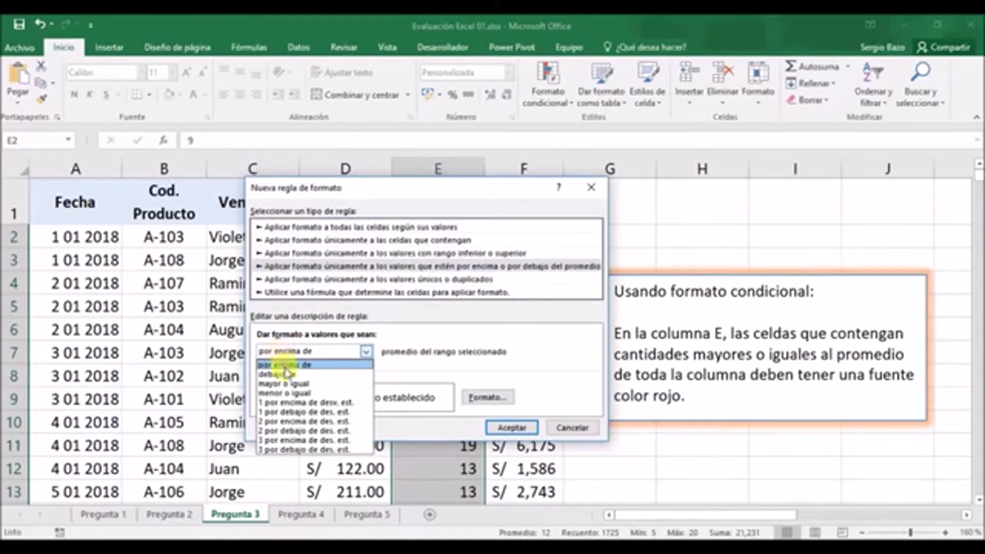
{"action": "left_click", "coordinate": [288, 385]}
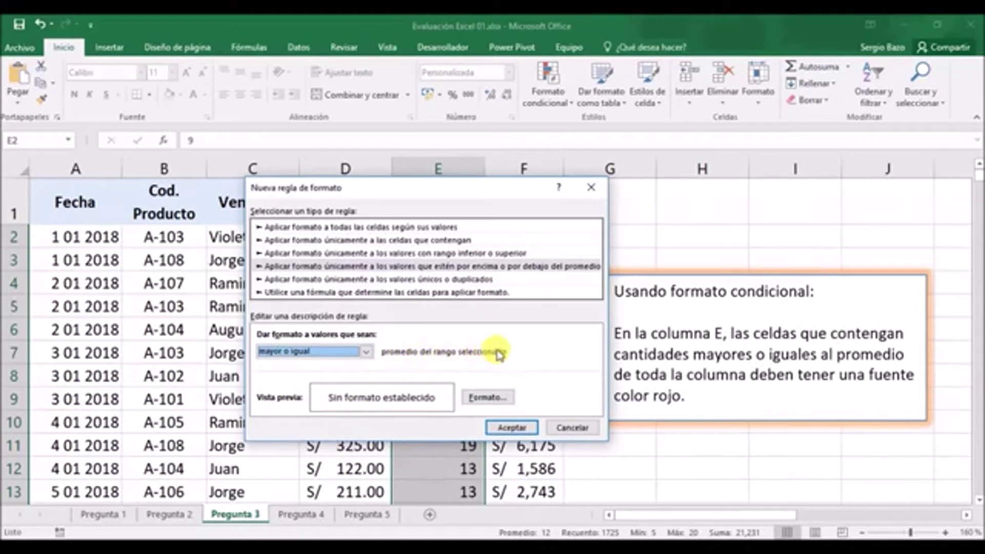
Set the font color of the average rule's format to red
{"action": "left_click", "coordinate": [489, 400]}
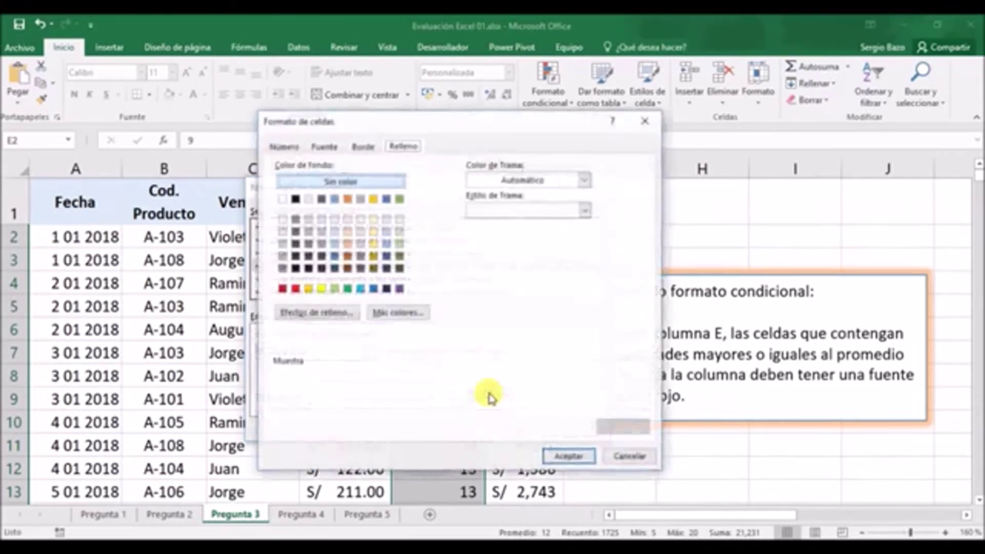
{"action": "left_click", "coordinate": [322, 148]}
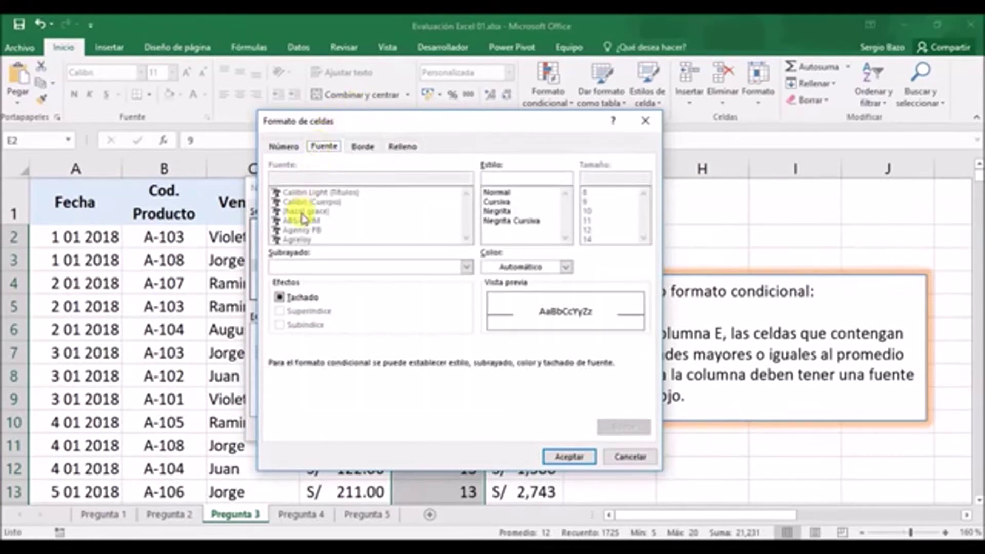
{"action": "left_click", "coordinate": [502, 268]}
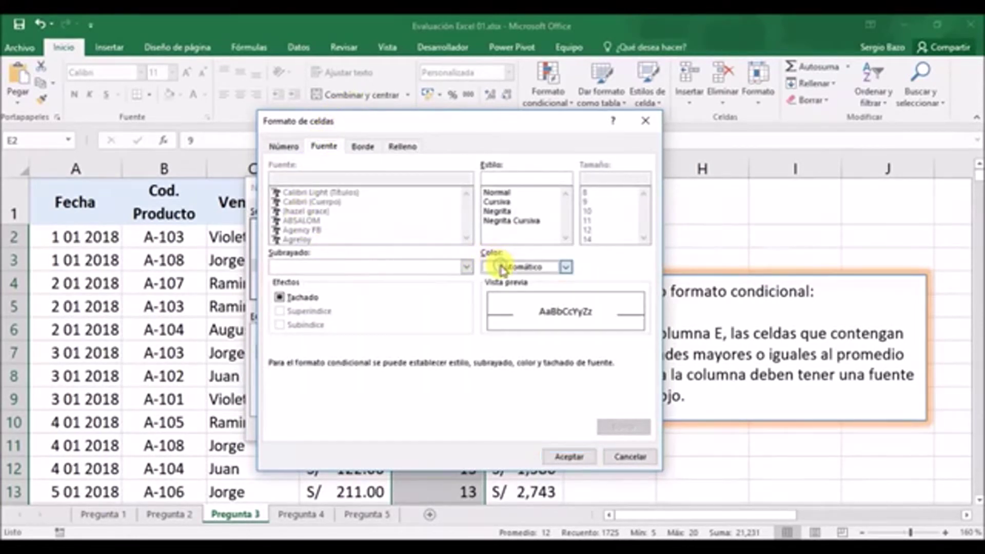
{"action": "left_click", "coordinate": [501, 397]}
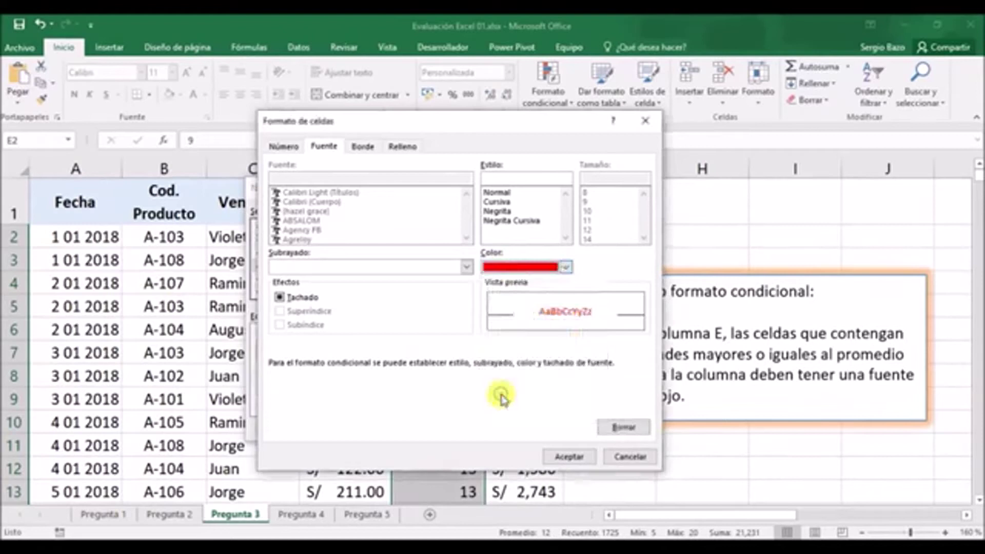
{"action": "left_click", "coordinate": [569, 456]}
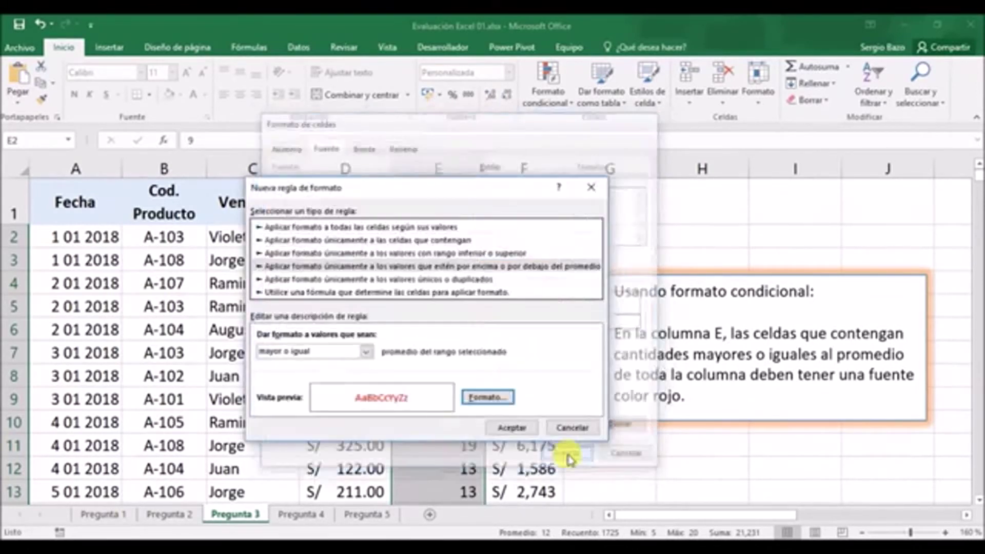
Apply the average rule to the Cantidad vendida values, deselect the range and check the red quantities further down column E
{"action": "left_click", "coordinate": [511, 427]}
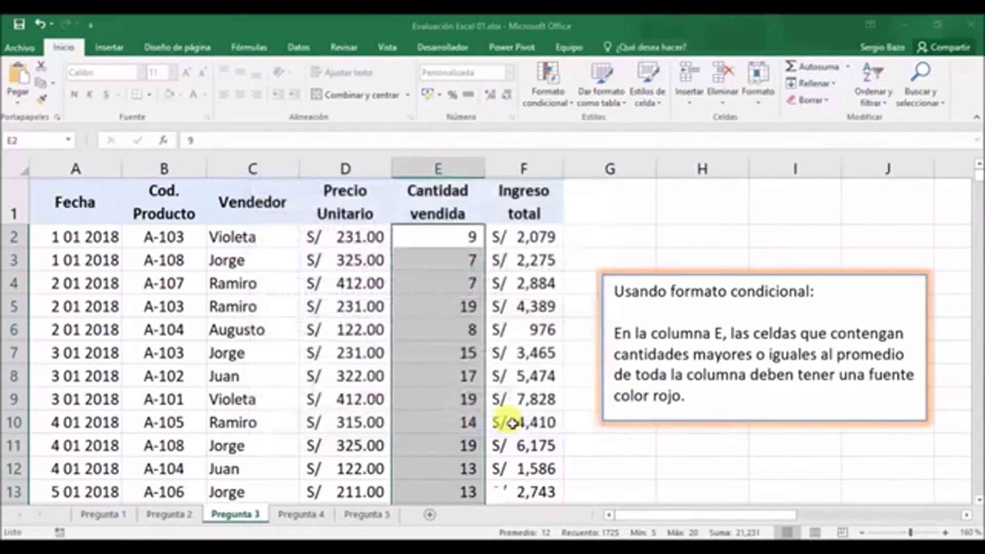
{"action": "left_click", "coordinate": [445, 326]}
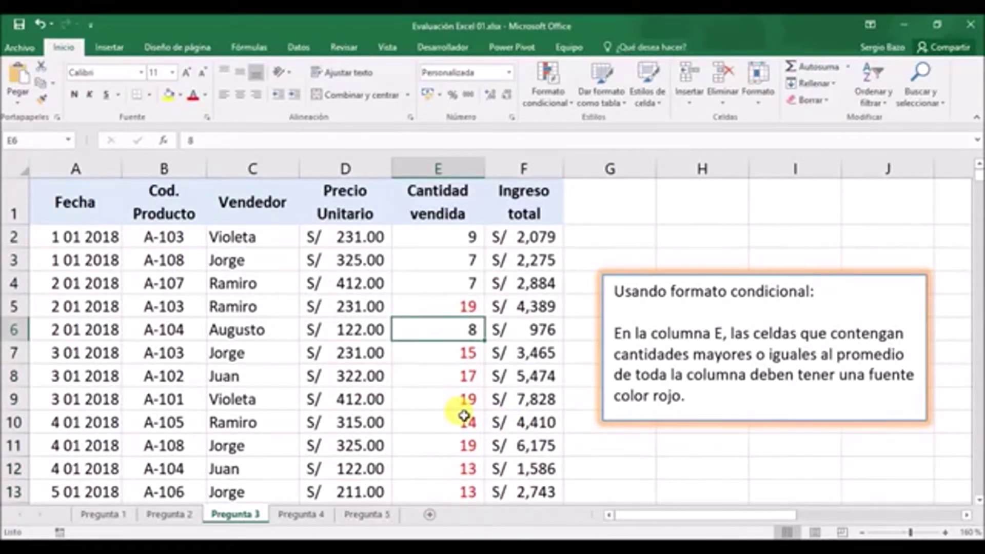
{"action": "scroll", "coordinate": [464, 416], "scroll_direction": "down", "scroll_amount": 5}
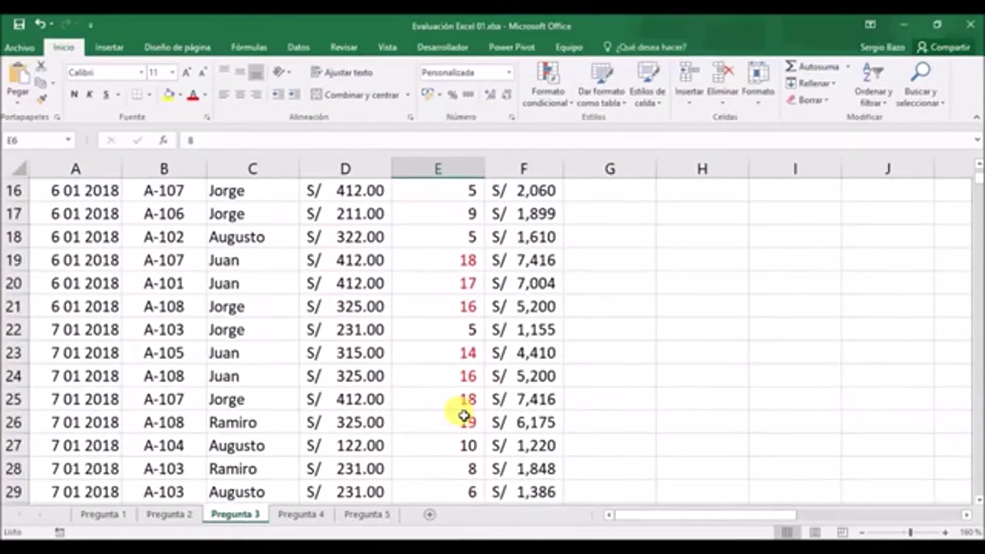
{"action": "scroll", "coordinate": [424, 424], "scroll_direction": "down", "scroll_amount": 7}
{"action": "scroll", "coordinate": [431, 433], "scroll_direction": "up", "scroll_amount": 3}
{"action": "scroll", "coordinate": [431, 433], "scroll_direction": "up", "scroll_amount": 9}
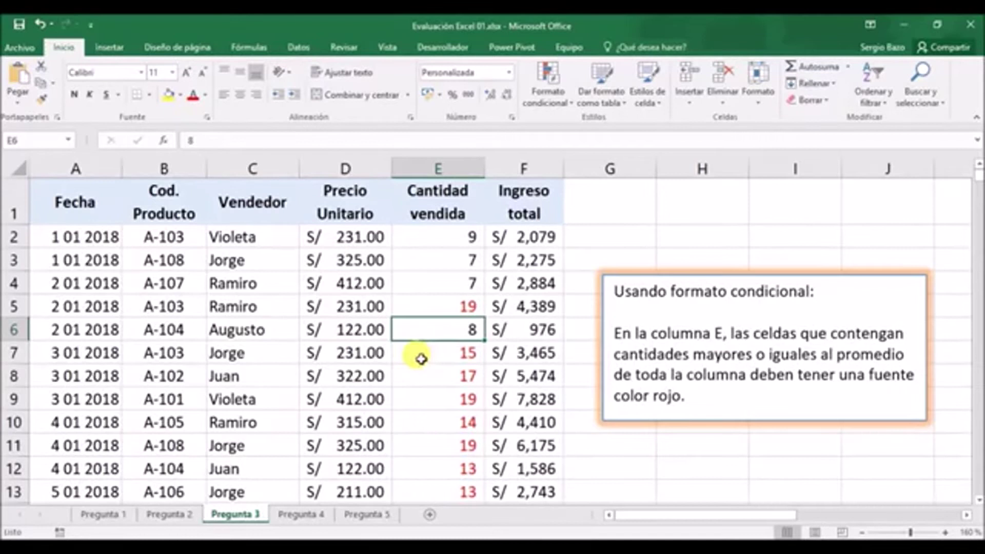
On the Pregunta 4 sheet, select all the Ingreso total values from cell F2 down to the last row
{"action": "left_click", "coordinate": [302, 514]}
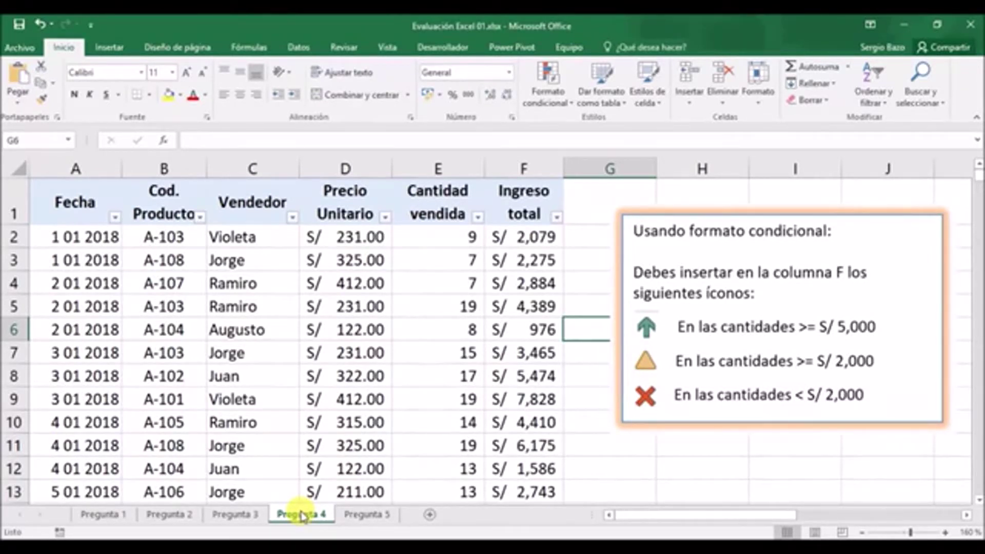
{"action": "left_click", "coordinate": [531, 237]}
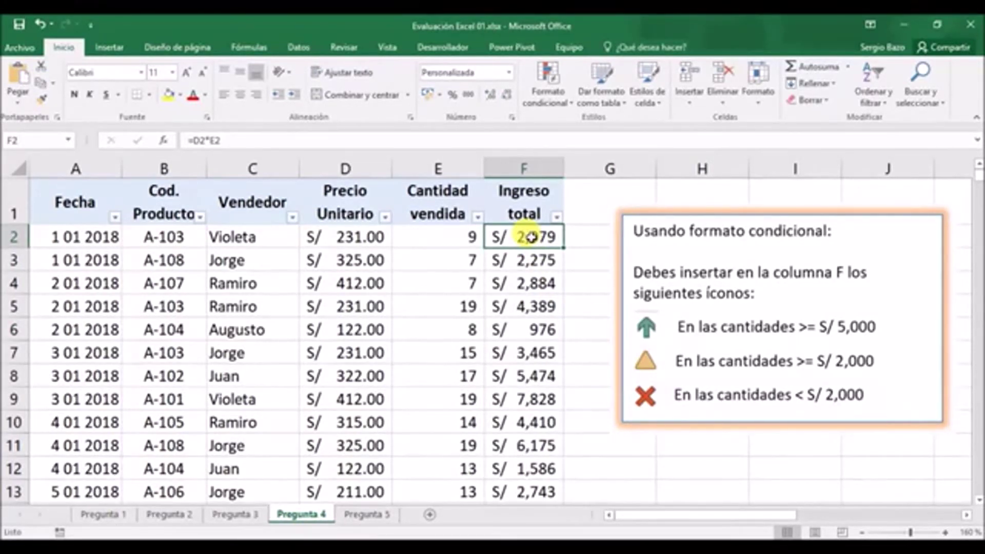
{"action": "key", "text": "ctrl+shift+Down"}
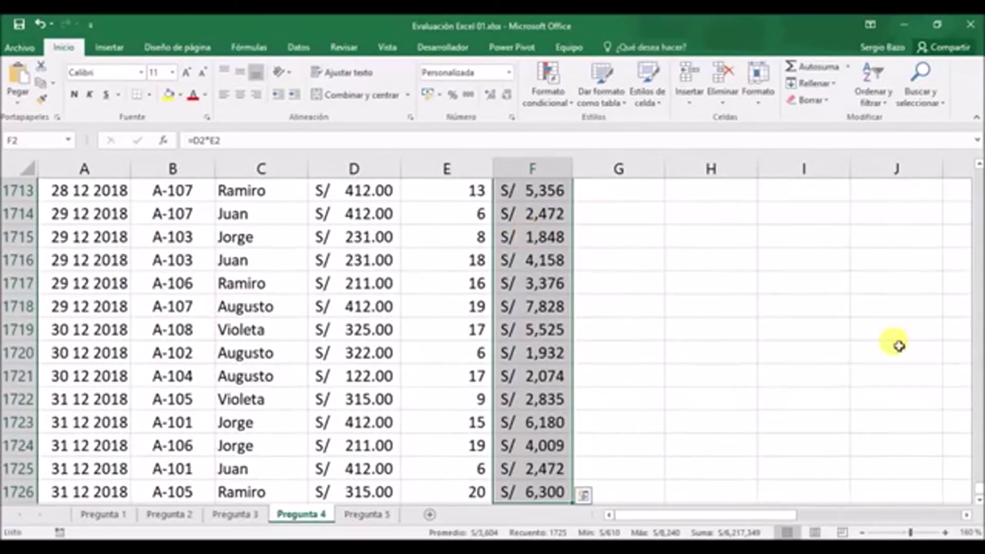
{"action": "left_click_drag", "start_coordinate": [979, 490], "coordinate": [979, 160]}
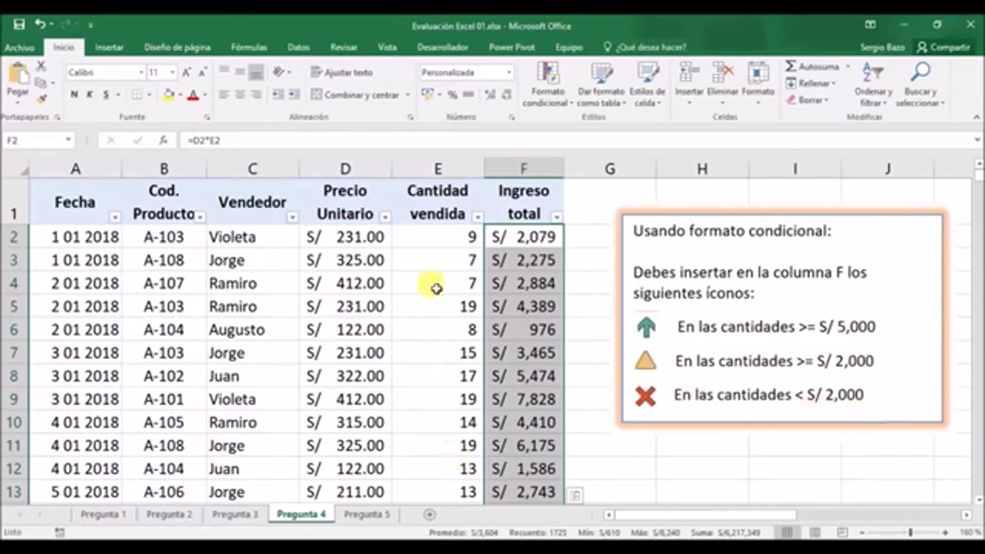
Start a new rule that formats all cells by value with "Conjuntos de iconos", using the red, yellow and green circles icon style
{"action": "left_click", "coordinate": [547, 87]}
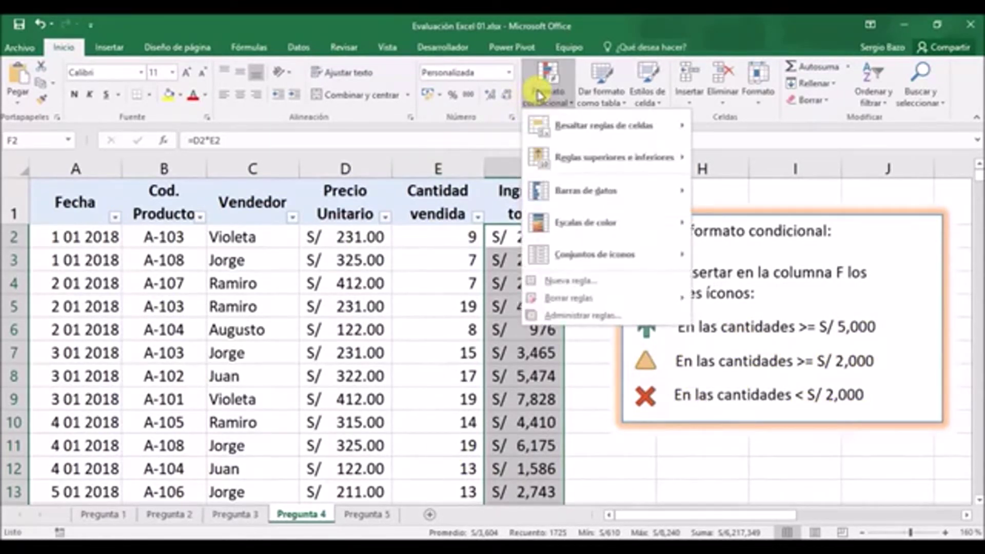
{"action": "left_click", "coordinate": [566, 283]}
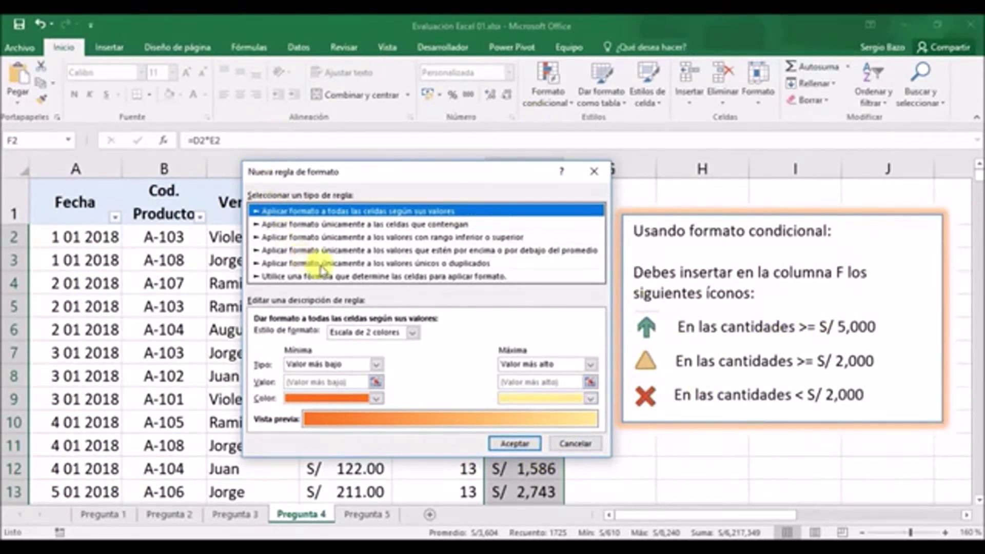
{"action": "left_click", "coordinate": [393, 335]}
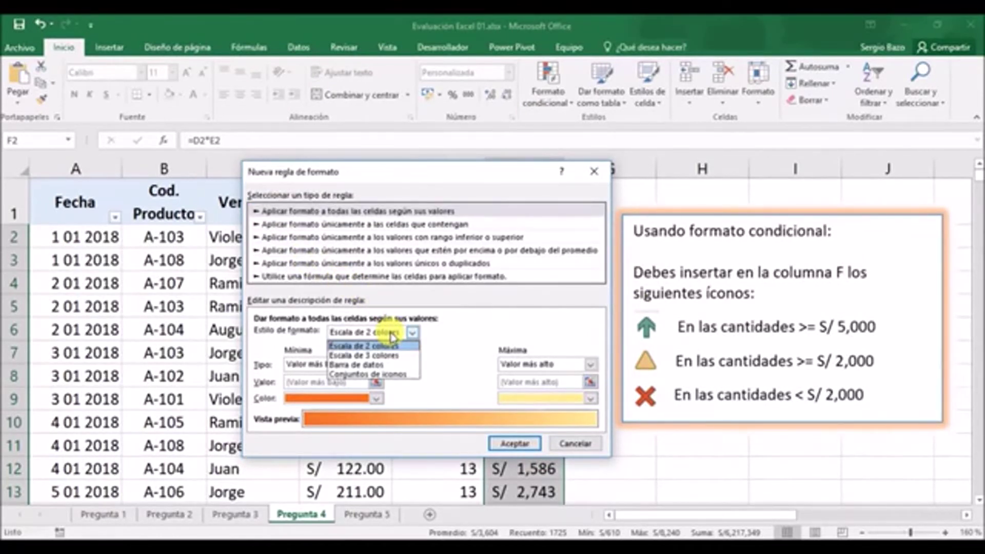
{"action": "left_click", "coordinate": [385, 376]}
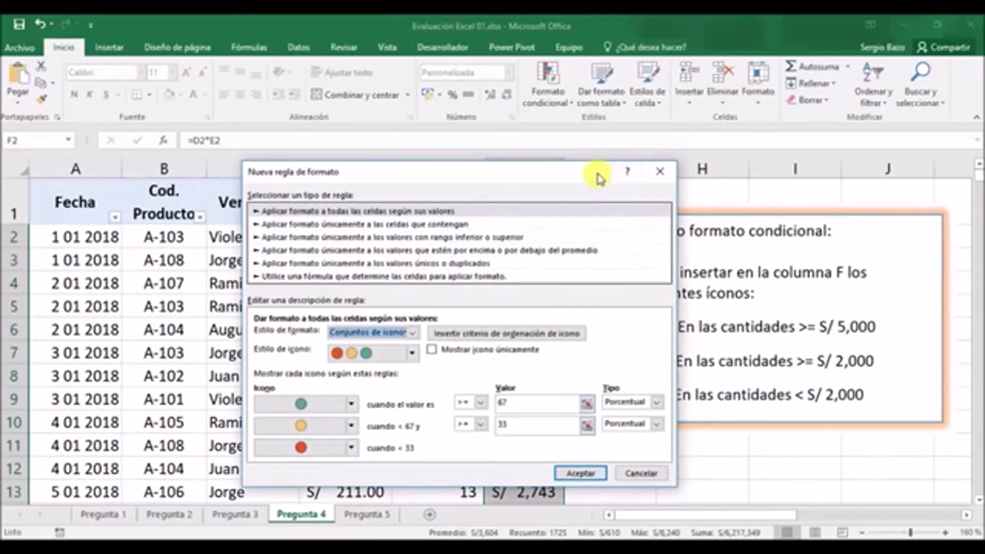
{"action": "left_click_drag", "start_coordinate": [598, 177], "coordinate": [507, 119]}
{"action": "left_click", "coordinate": [322, 297]}
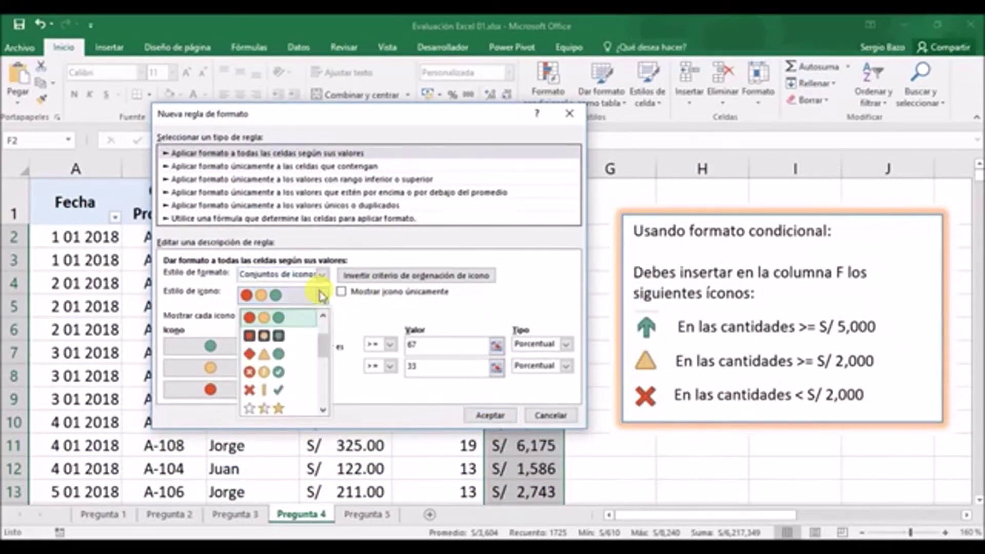
{"action": "left_click_drag", "start_coordinate": [324, 344], "coordinate": [325, 316]}
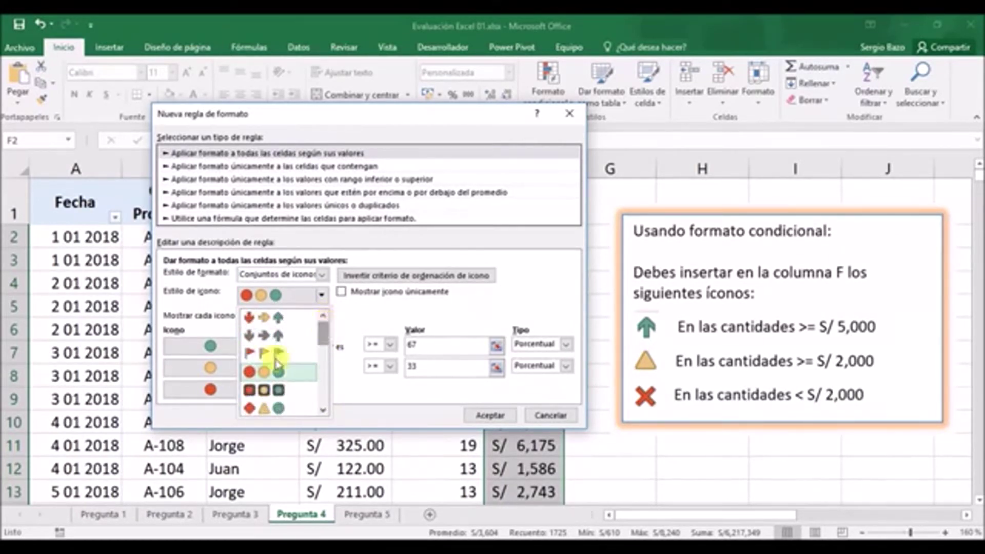
{"action": "left_click", "coordinate": [264, 371]}
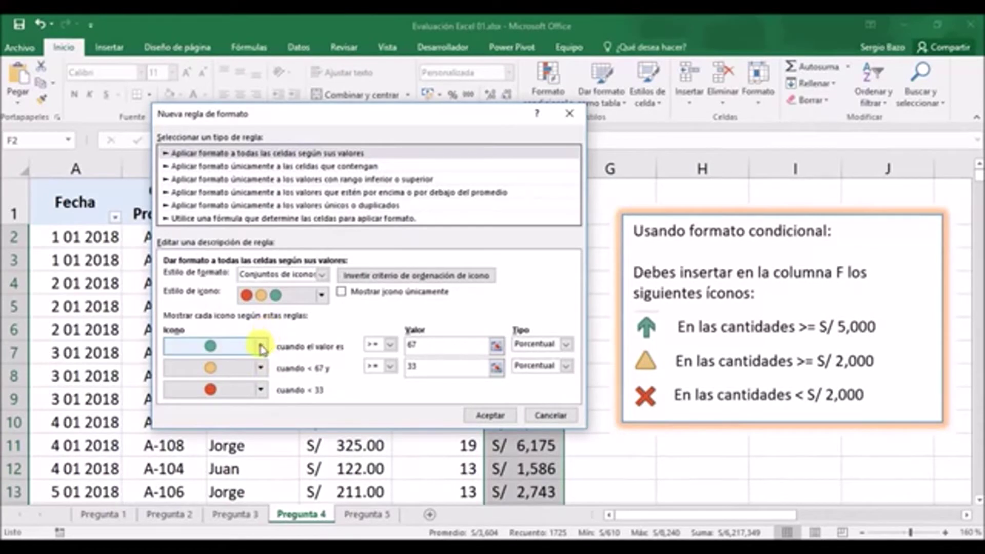
Change the rule's three icons to a gray up arrow, a yellow triangle and a red cross, from highest to lowest values
{"action": "left_click", "coordinate": [262, 348]}
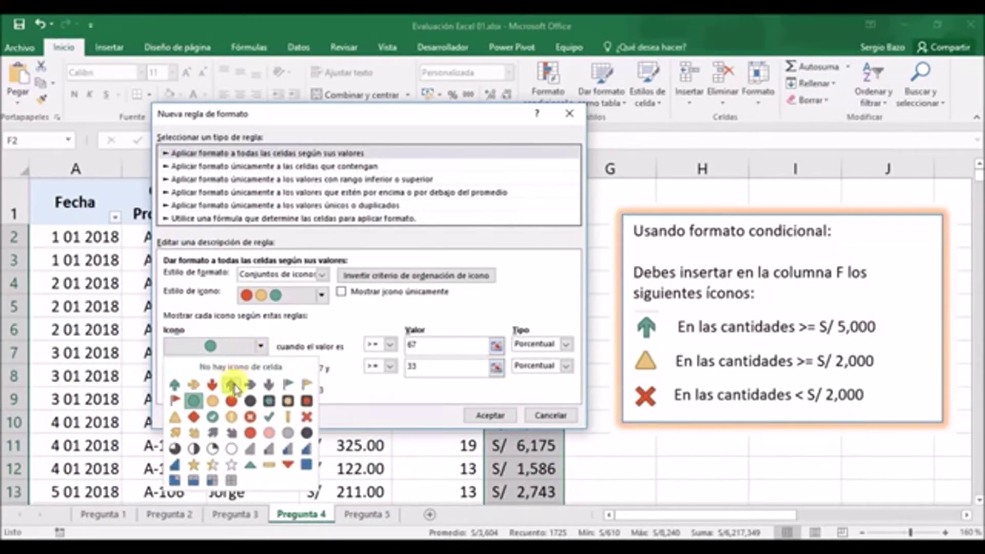
{"action": "left_click", "coordinate": [232, 386]}
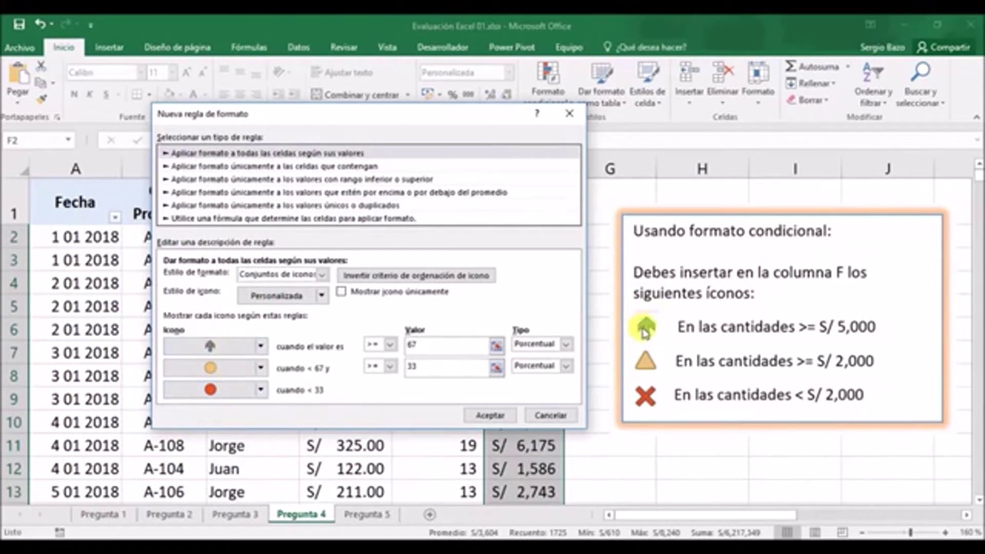
{"action": "left_click", "coordinate": [262, 369]}
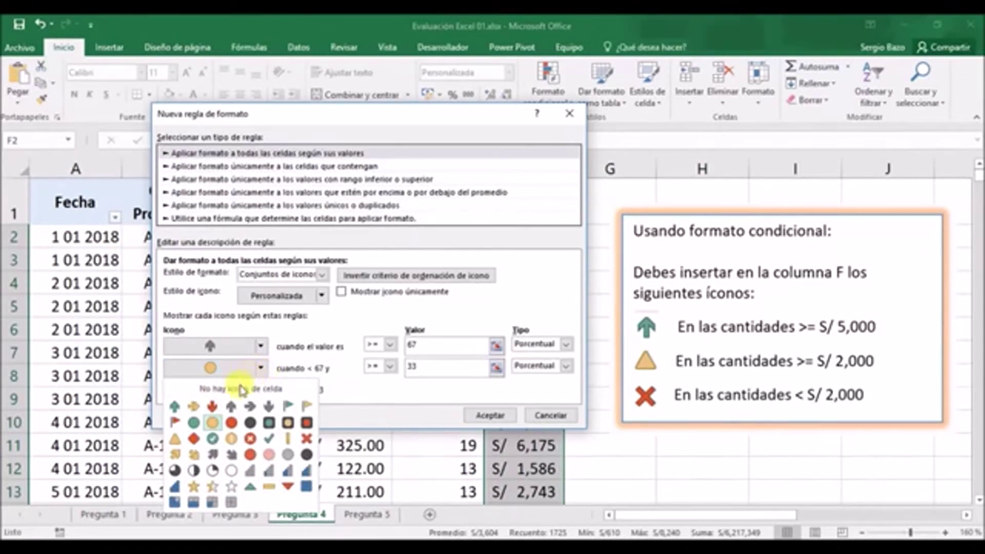
{"action": "left_click", "coordinate": [176, 442]}
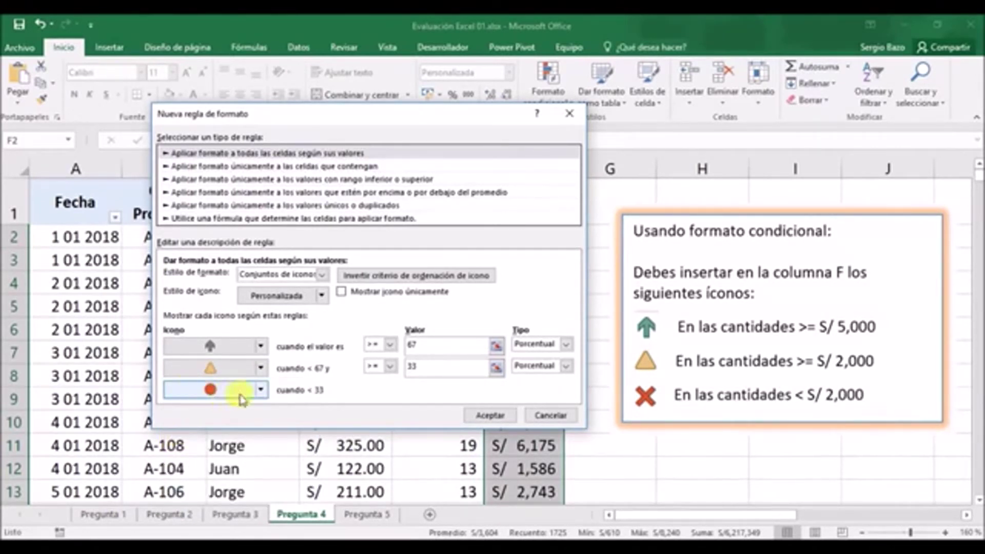
{"action": "left_click", "coordinate": [261, 390]}
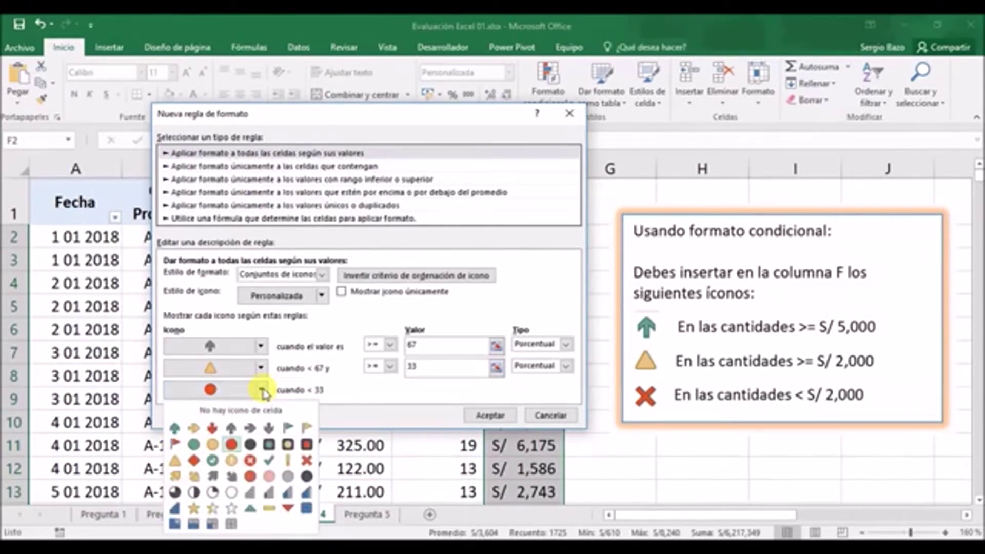
{"action": "left_click", "coordinate": [307, 460]}
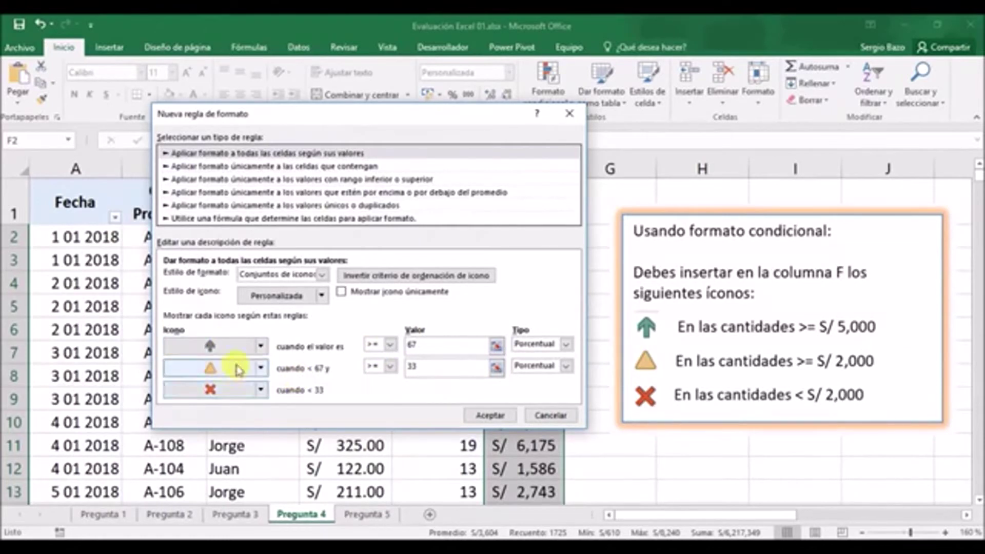
Set the value type of both icon thresholds to Número
{"action": "left_click", "coordinate": [568, 345]}
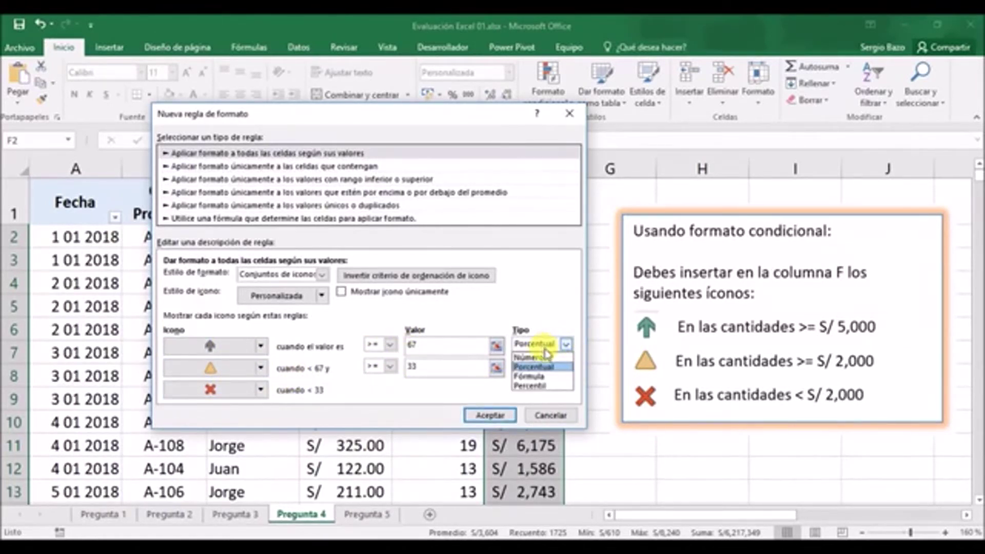
{"action": "left_click", "coordinate": [536, 357]}
{"action": "left_click", "coordinate": [564, 367]}
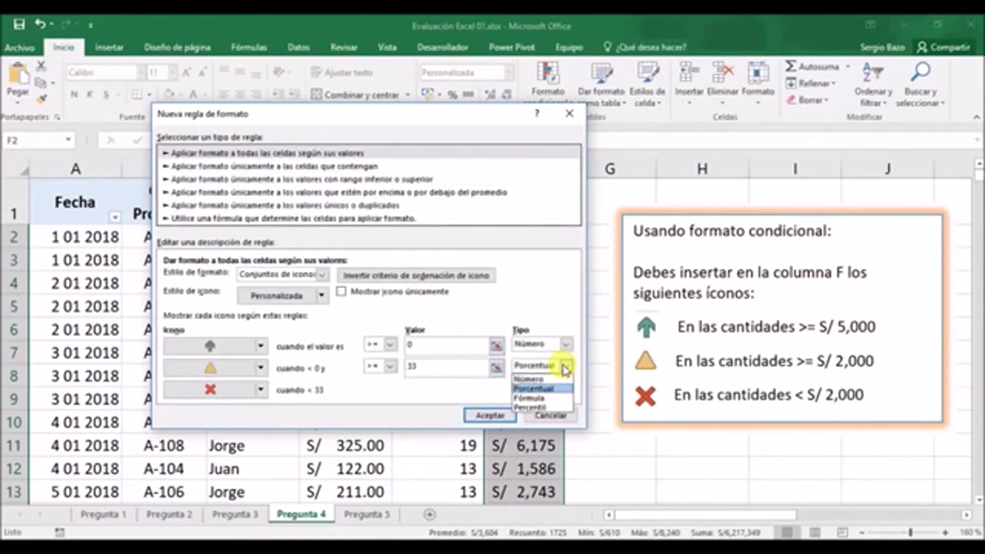
{"action": "left_click", "coordinate": [528, 378]}
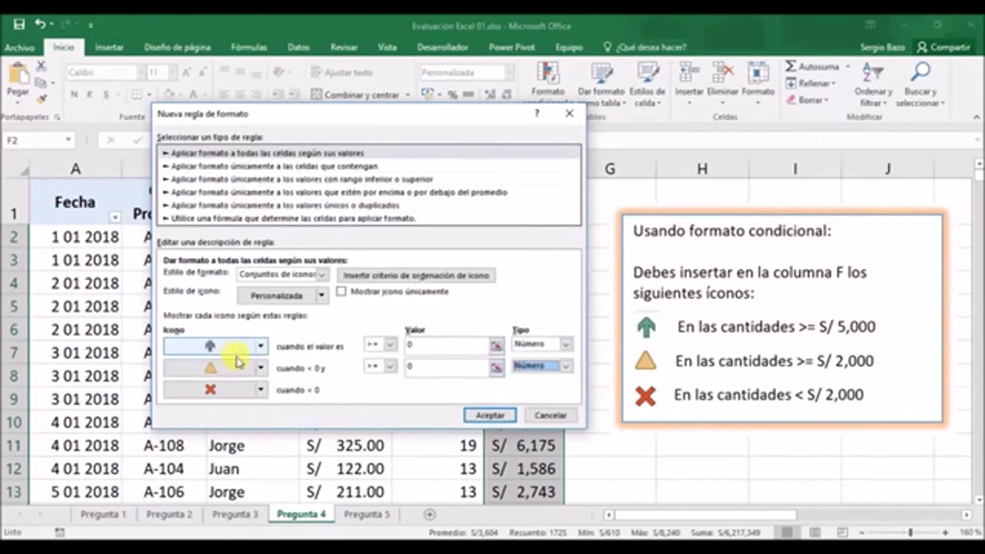
Set the icon thresholds to >= 5000 for the arrow and >= 2000 for the triangle, and apply the rule
{"action": "left_click", "coordinate": [425, 345]}
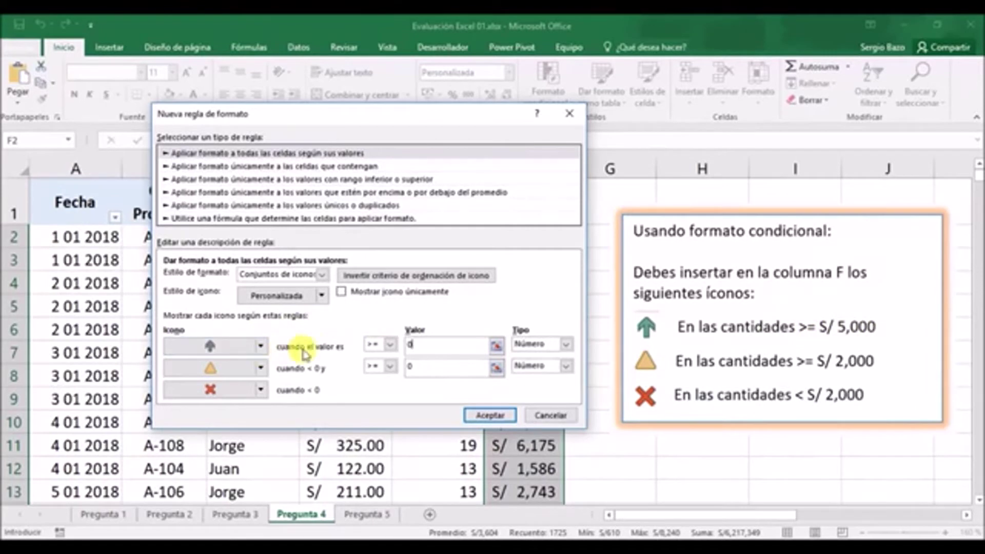
{"action": "double_click", "coordinate": [438, 353]}
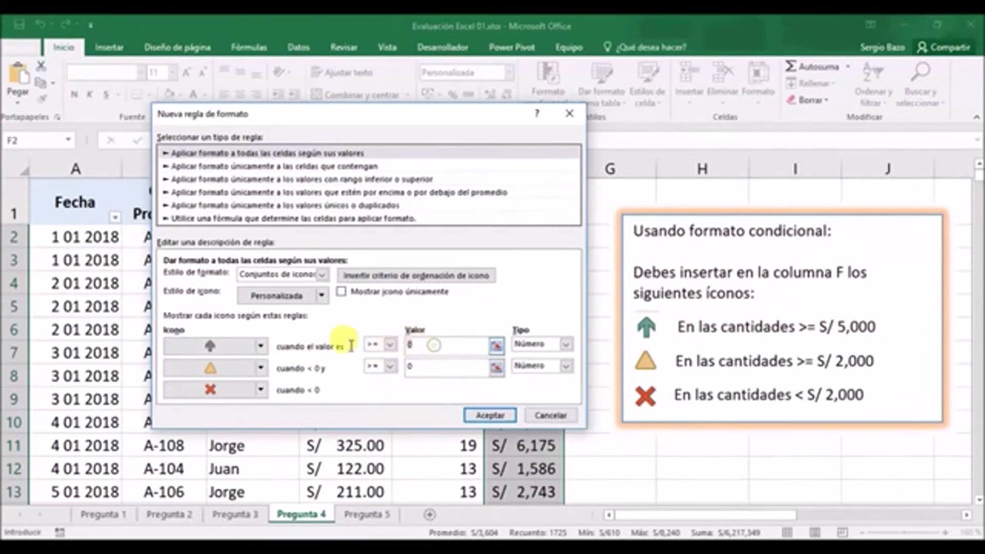
{"action": "type", "text": "5000"}
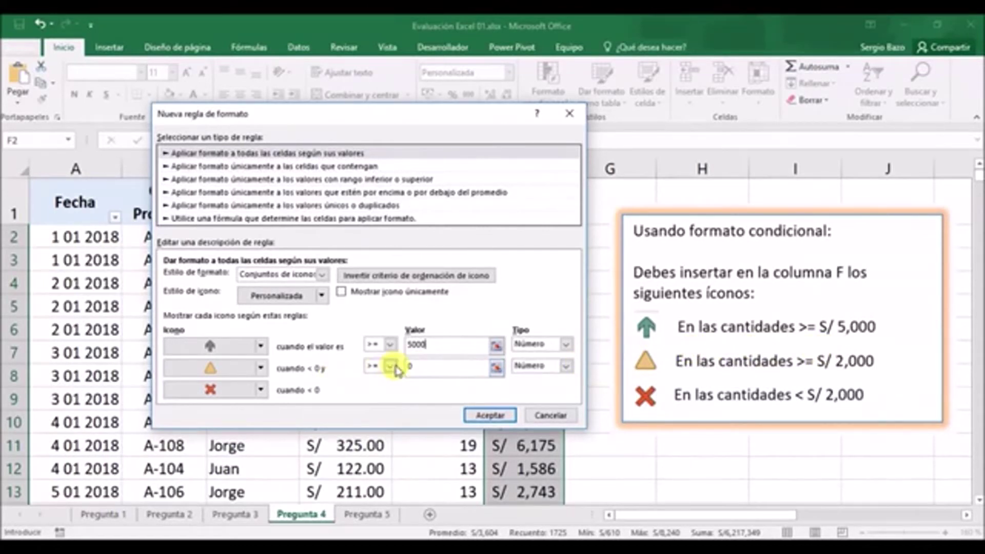
{"action": "left_click", "coordinate": [445, 367]}
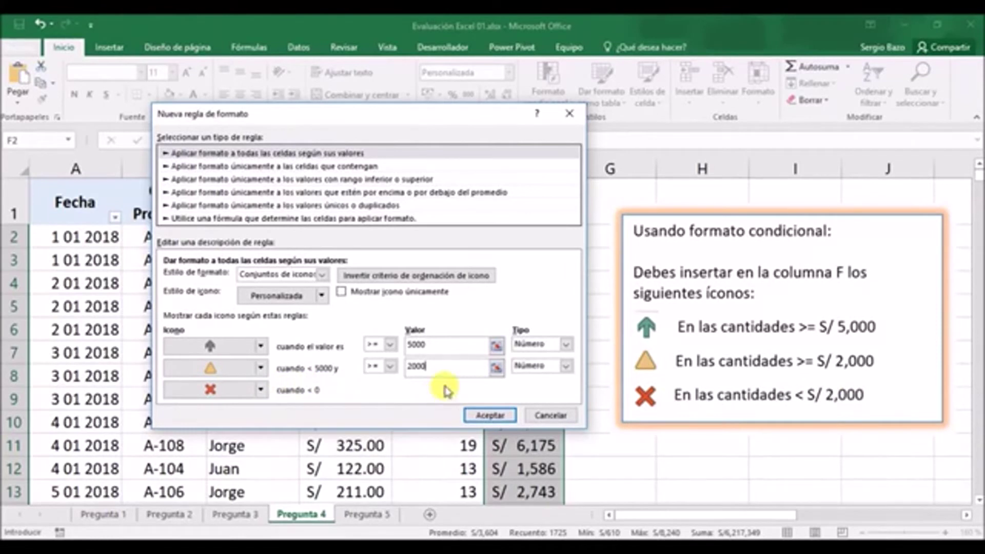
{"action": "double_click", "coordinate": [426, 347]}
{"action": "left_click", "coordinate": [425, 346]}
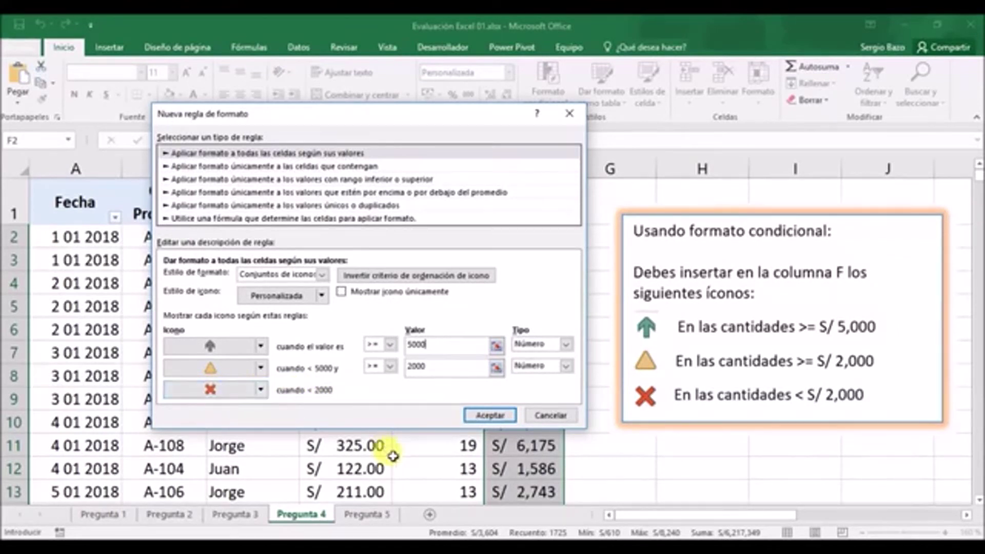
{"action": "left_click", "coordinate": [489, 416]}
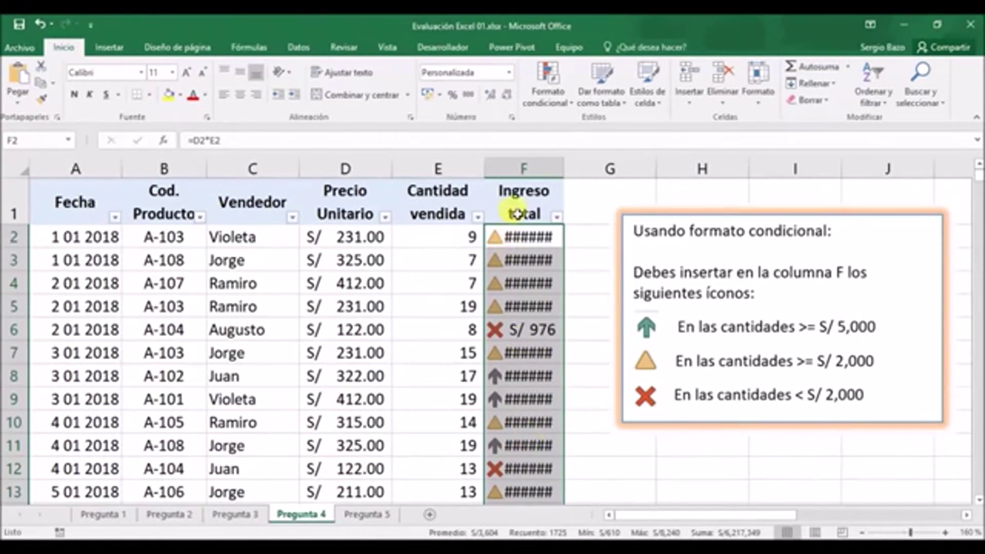
Autofit column F's width to its contents, check the icons down the Ingreso total column, and deselect the range
{"action": "double_click", "coordinate": [563, 168]}
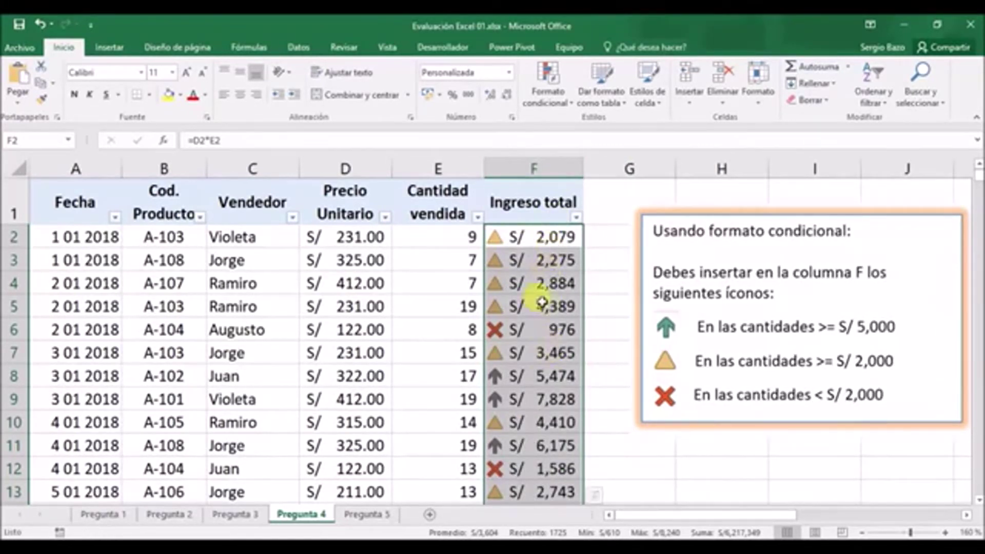
{"action": "scroll", "coordinate": [545, 303], "scroll_direction": "down", "scroll_amount": 4}
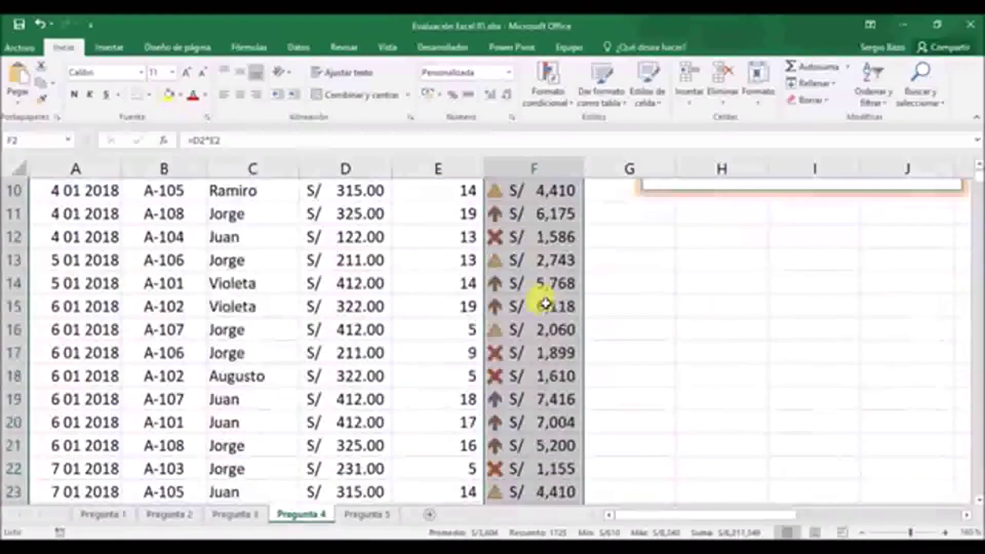
{"action": "scroll", "coordinate": [546, 304], "scroll_direction": "down", "scroll_amount": 7}
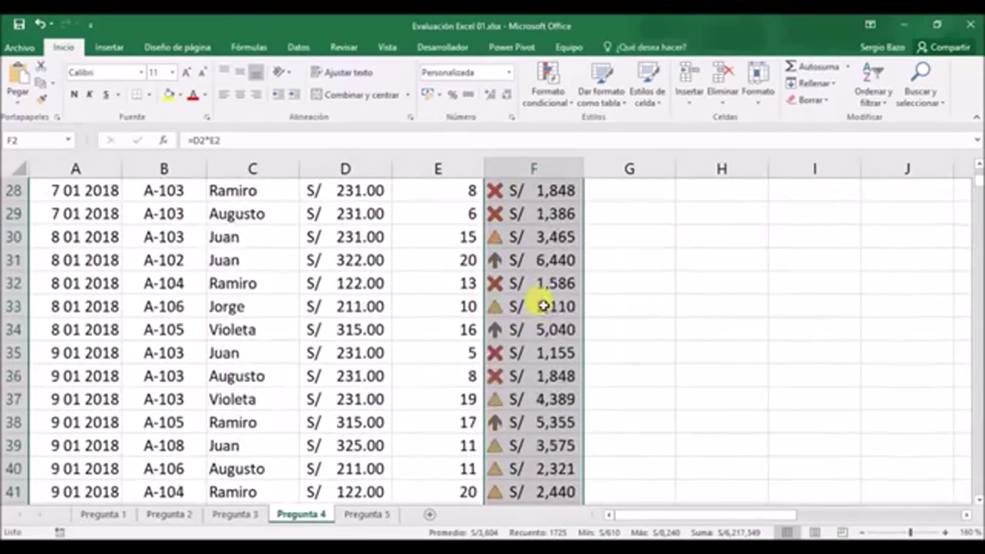
{"action": "scroll", "coordinate": [544, 306], "scroll_direction": "up", "scroll_amount": 7}
{"action": "scroll", "coordinate": [544, 305], "scroll_direction": "up", "scroll_amount": 4}
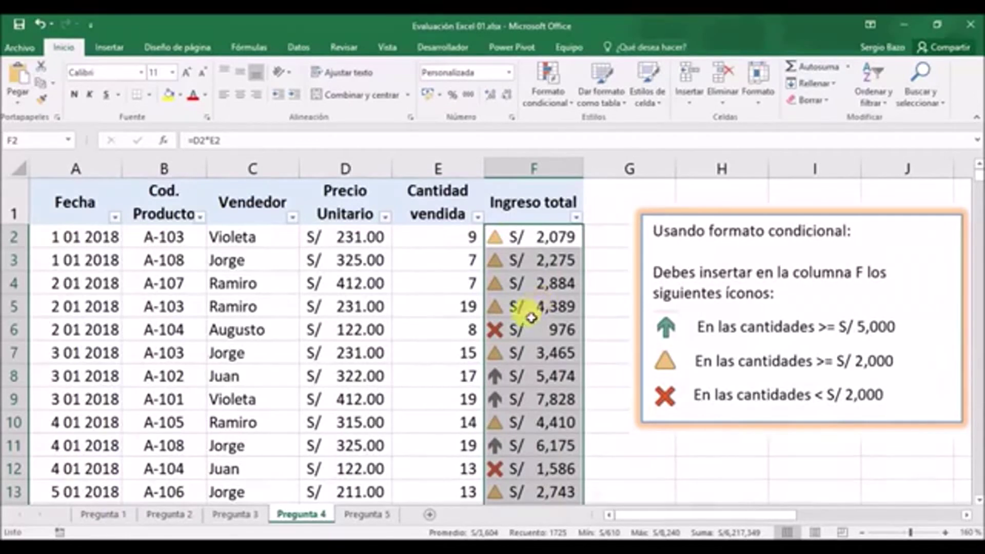
{"action": "left_click", "coordinate": [526, 322]}
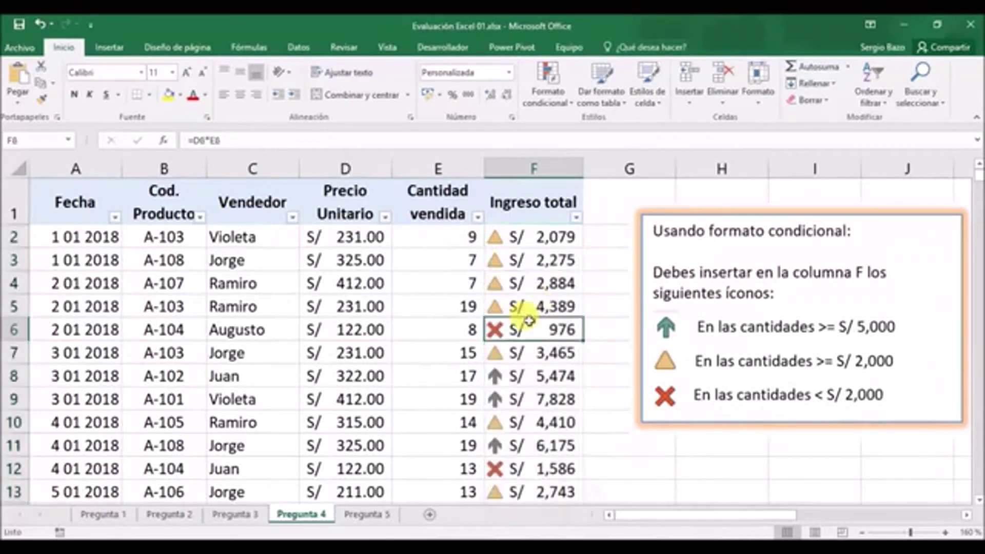
Open the Pregunta 5 sheet and examine the Fecha and Cantidad vendida columns that its exercise refers to
{"action": "left_click", "coordinate": [354, 515]}
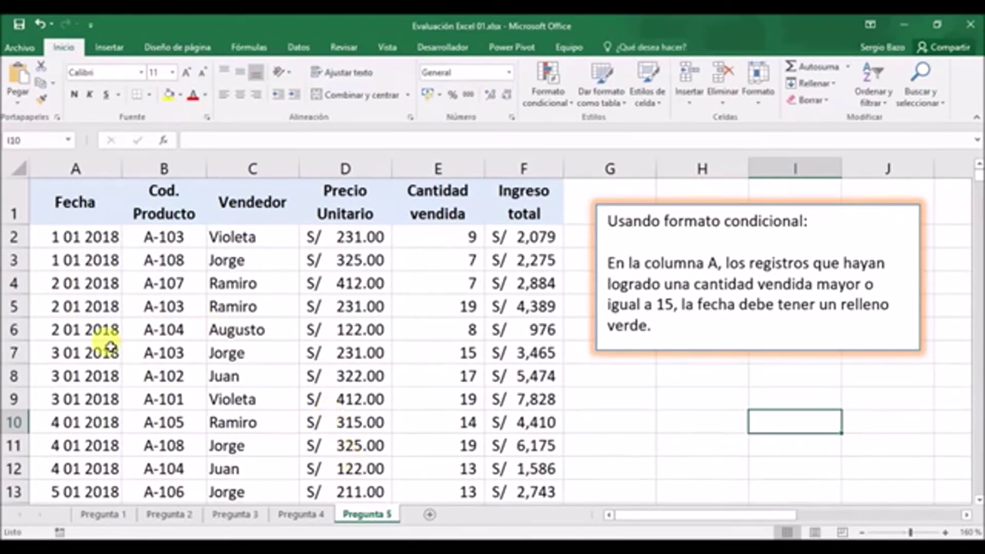
{"action": "left_click_drag", "start_coordinate": [86, 235], "coordinate": [72, 359]}
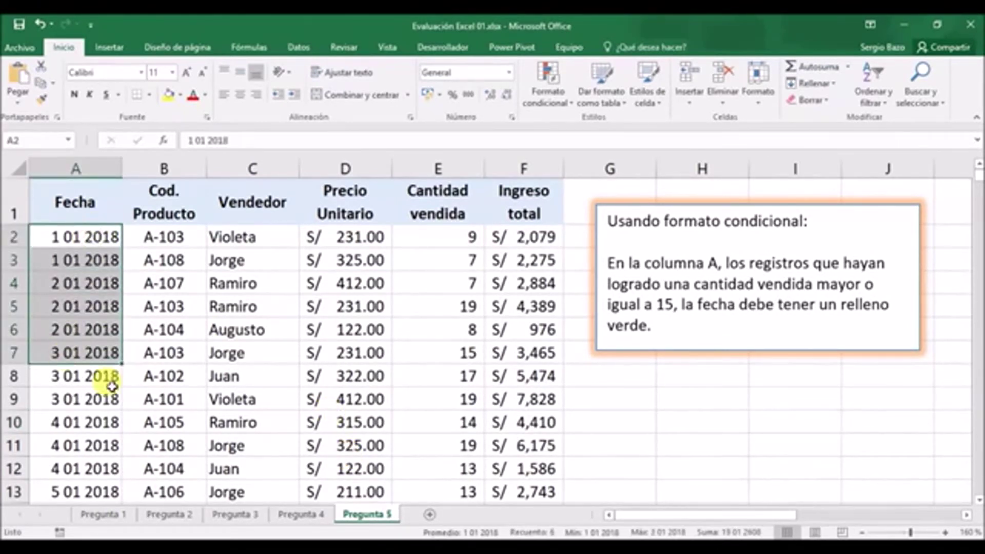
{"action": "left_click", "coordinate": [424, 234]}
{"action": "left_click_drag", "start_coordinate": [423, 234], "coordinate": [450, 378]}
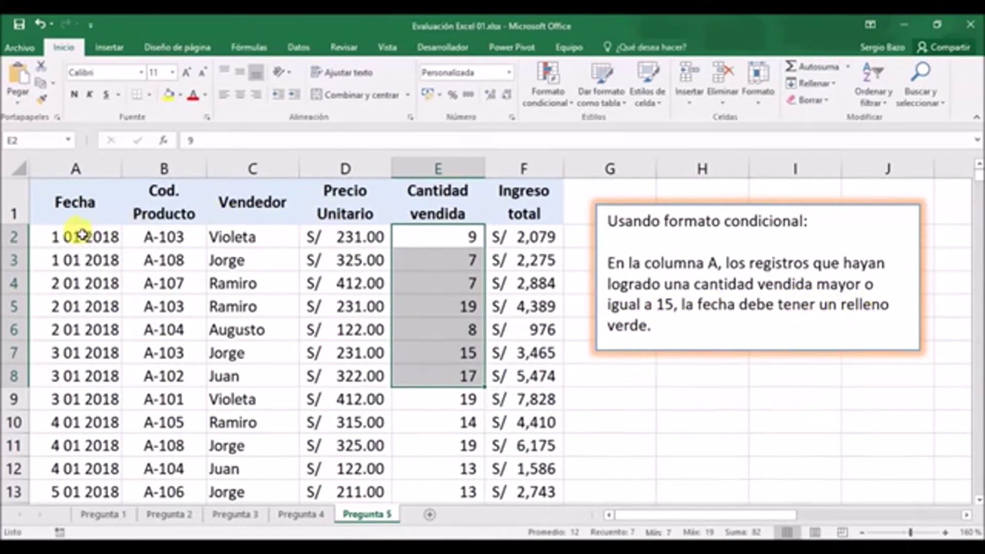
{"action": "left_click_drag", "start_coordinate": [453, 236], "coordinate": [451, 391]}
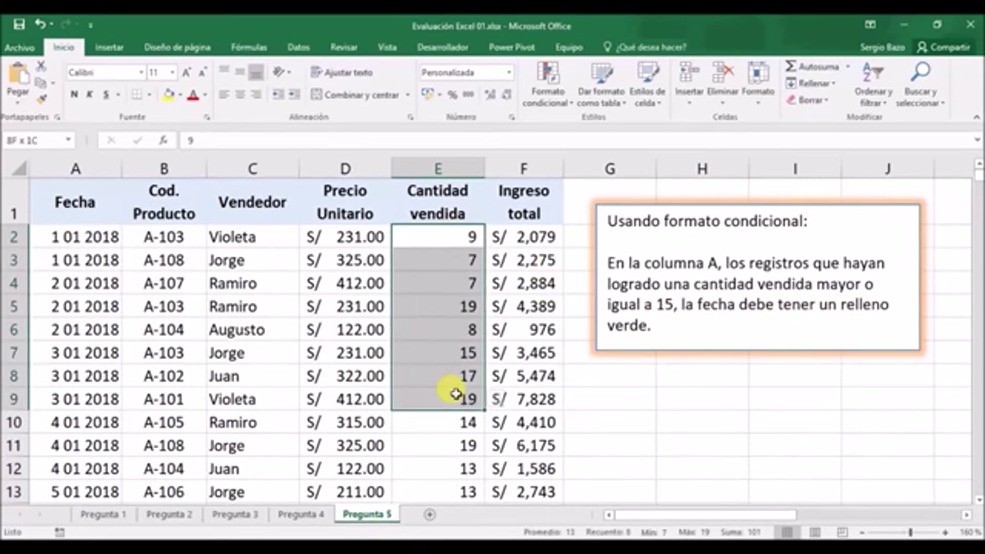
{"action": "left_click_drag", "start_coordinate": [81, 237], "coordinate": [69, 381]}
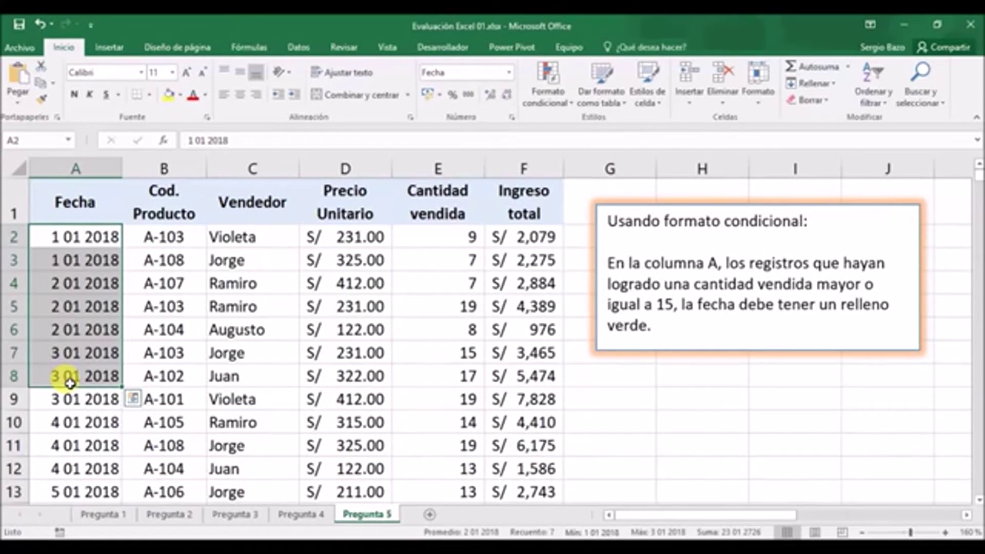
Create a new conditional formatting rule for all Fecha dates from A2 to the last record, using a formula to determine the cells
{"action": "left_click", "coordinate": [71, 236]}
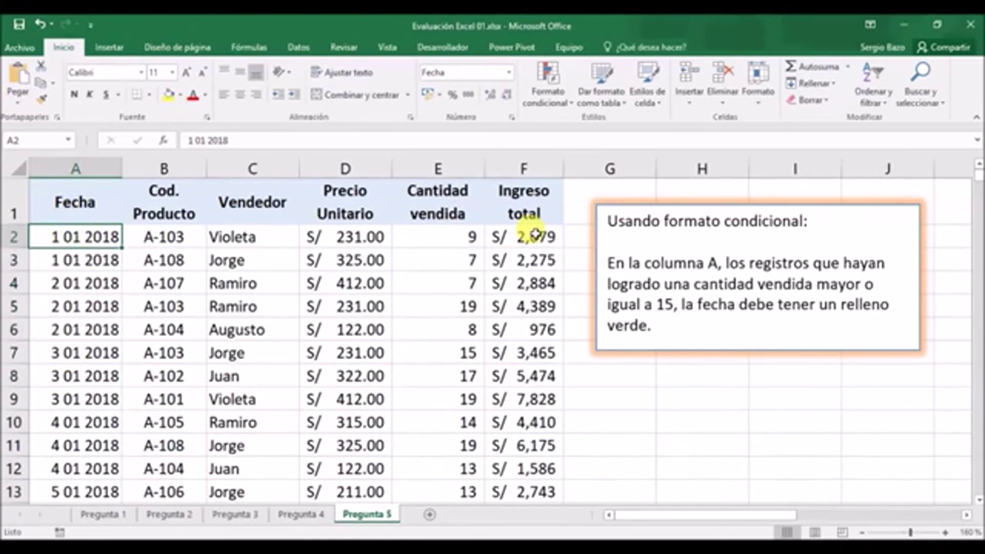
{"action": "key", "text": "ctrl+shift+Down"}
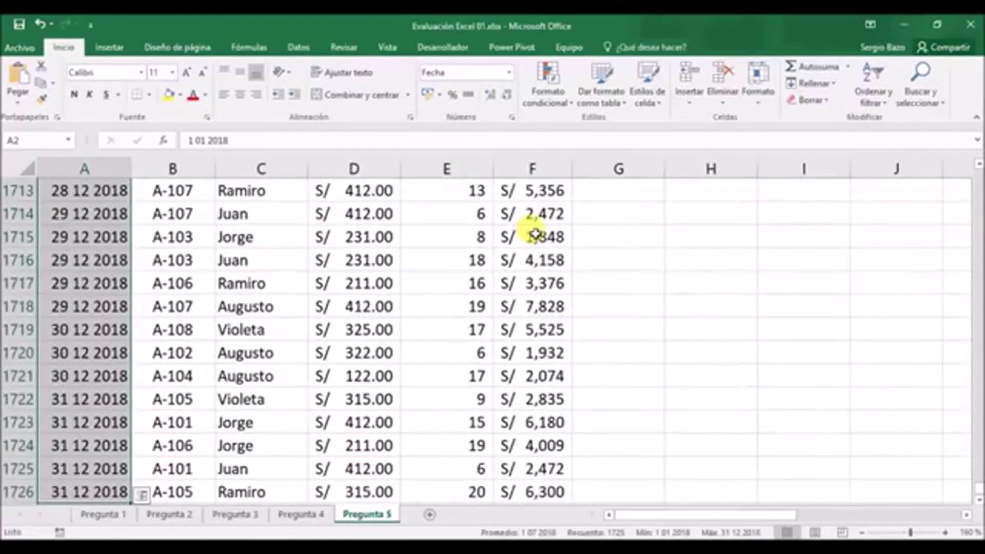
{"action": "left_click_drag", "start_coordinate": [980, 494], "coordinate": [978, 173]}
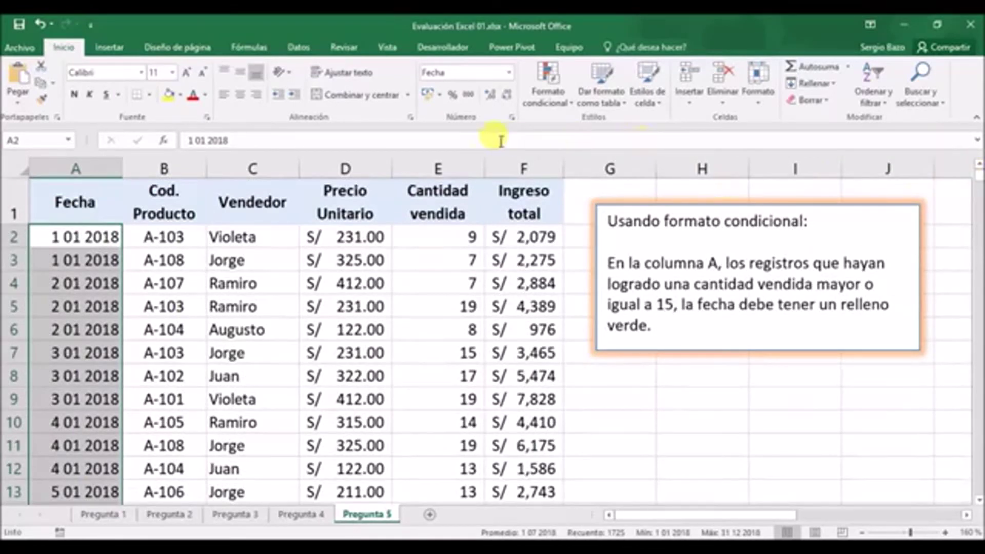
{"action": "left_click", "coordinate": [543, 94]}
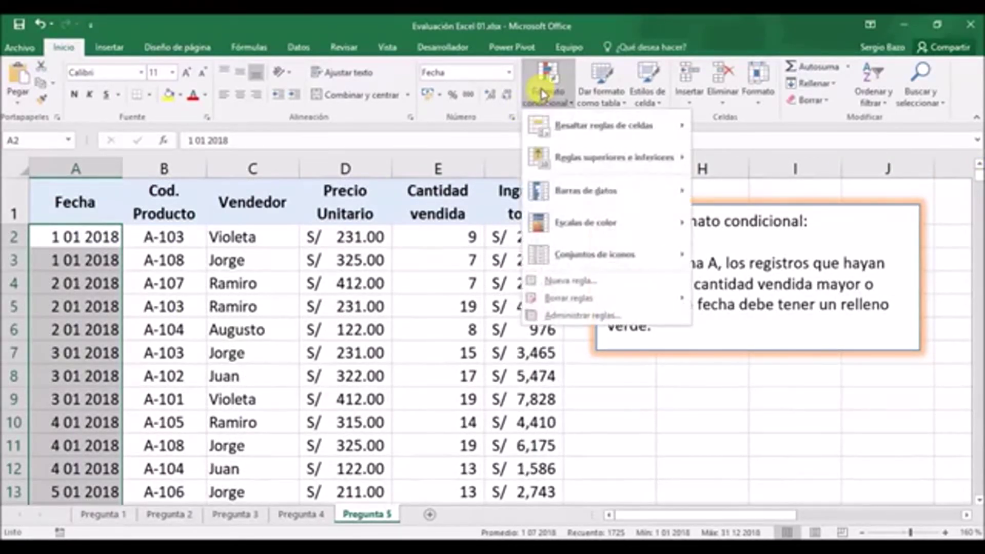
{"action": "left_click", "coordinate": [540, 281]}
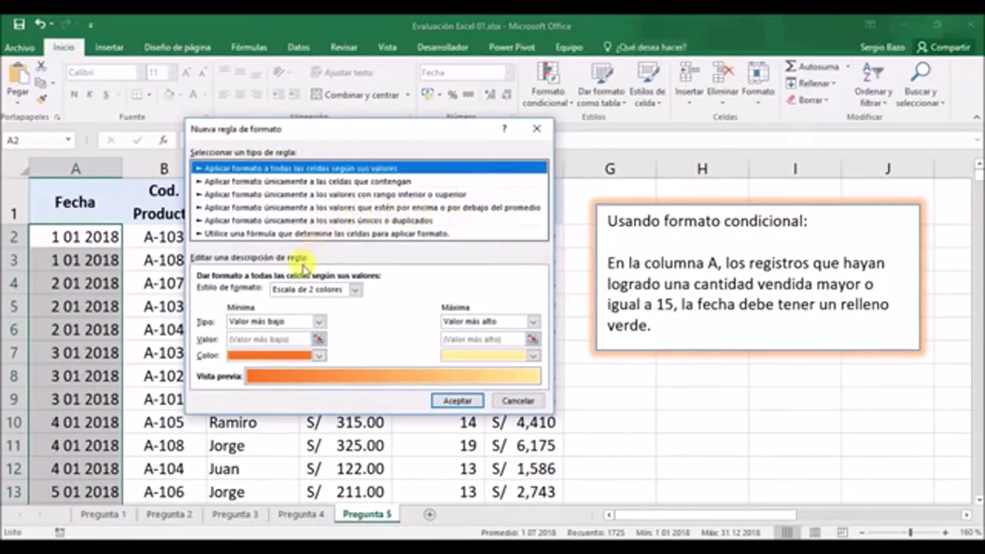
{"action": "left_click", "coordinate": [305, 234]}
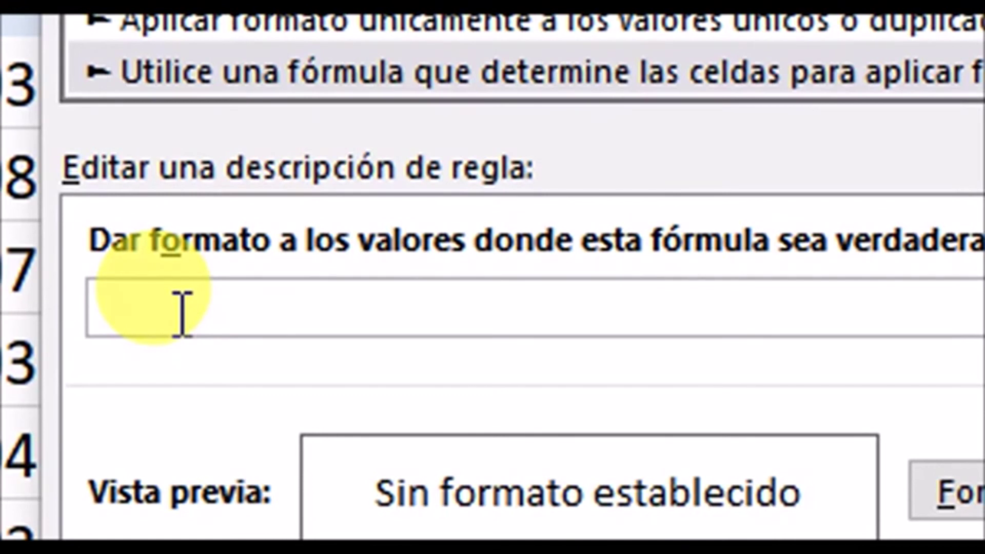
Enter the rule's formula as =$E2>=15, fixing only the column of the first Cantidad vendida cell
{"action": "left_click", "coordinate": [182, 314]}
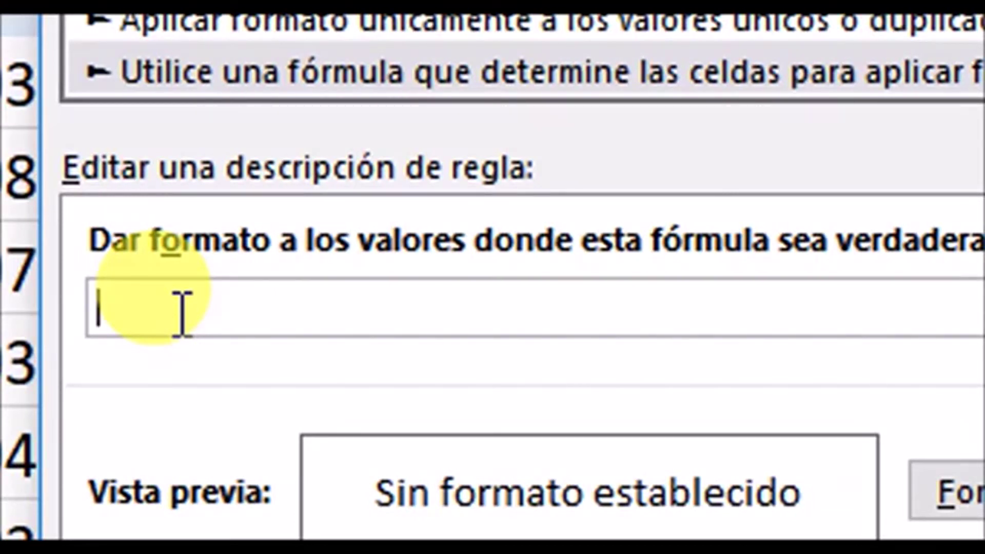
{"action": "type", "text": "="}
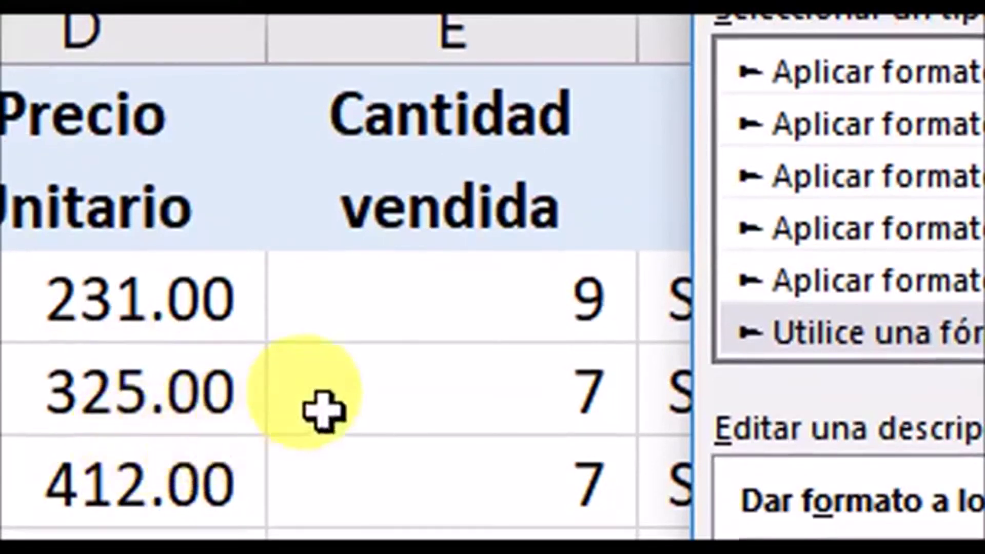
{"action": "left_click", "coordinate": [434, 309]}
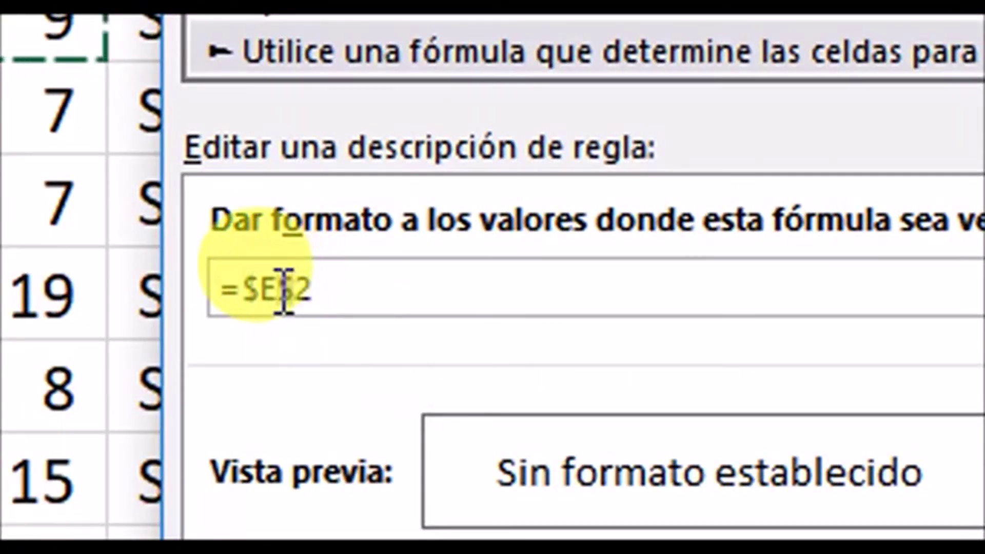
{"action": "left_click_drag", "start_coordinate": [277, 290], "coordinate": [291, 290]}
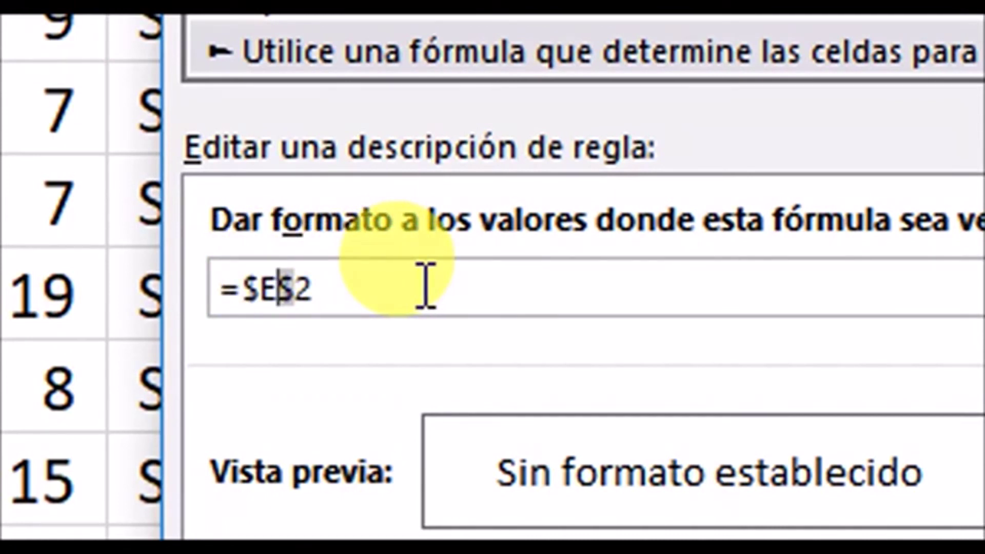
{"action": "key", "text": "Delete"}
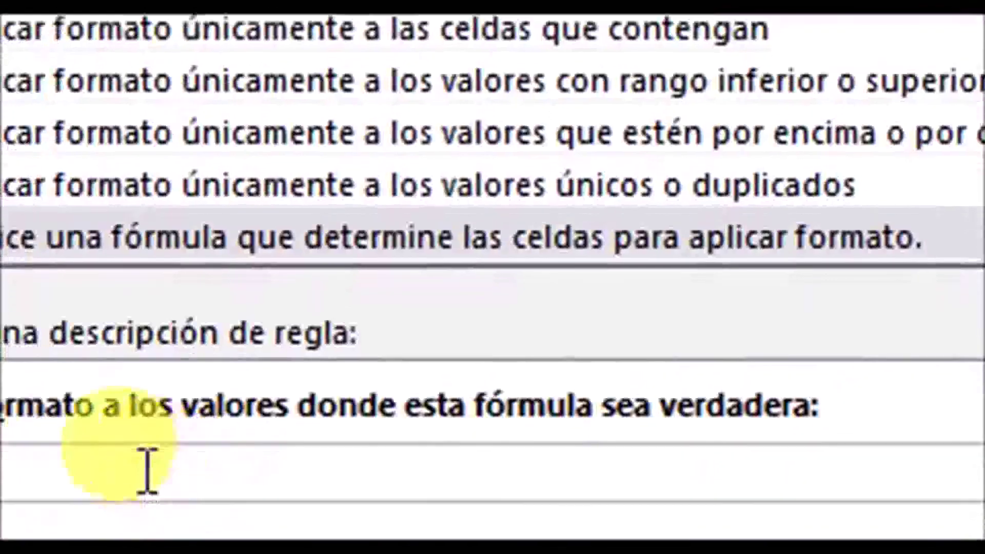
{"action": "left_click", "coordinate": [154, 459]}
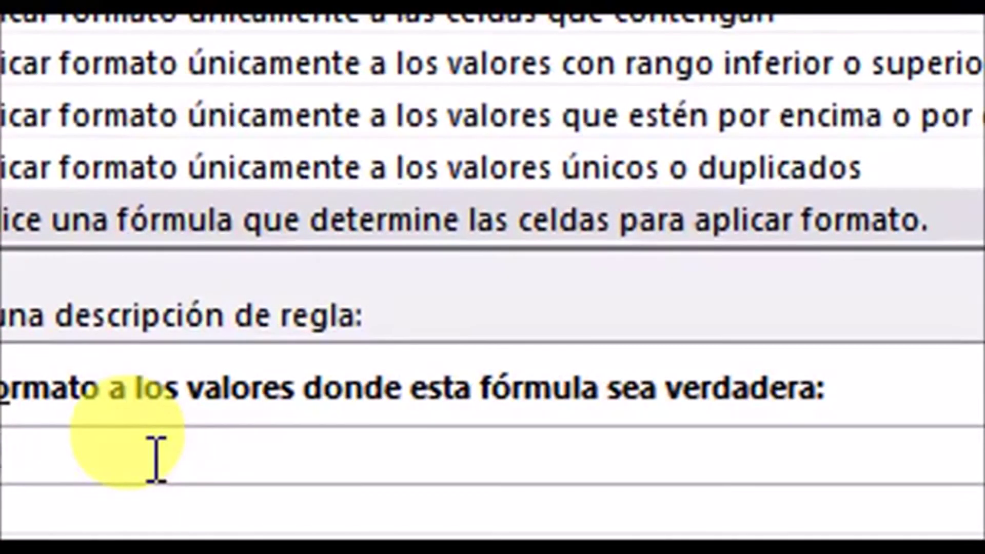
{"action": "type", "text": "=$B2"}
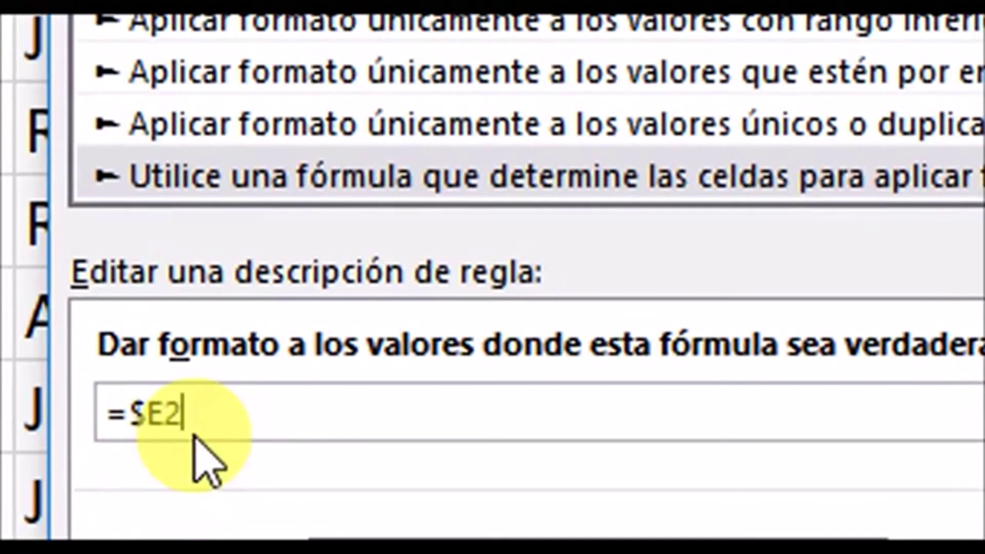
{"action": "type", "text": ">="}
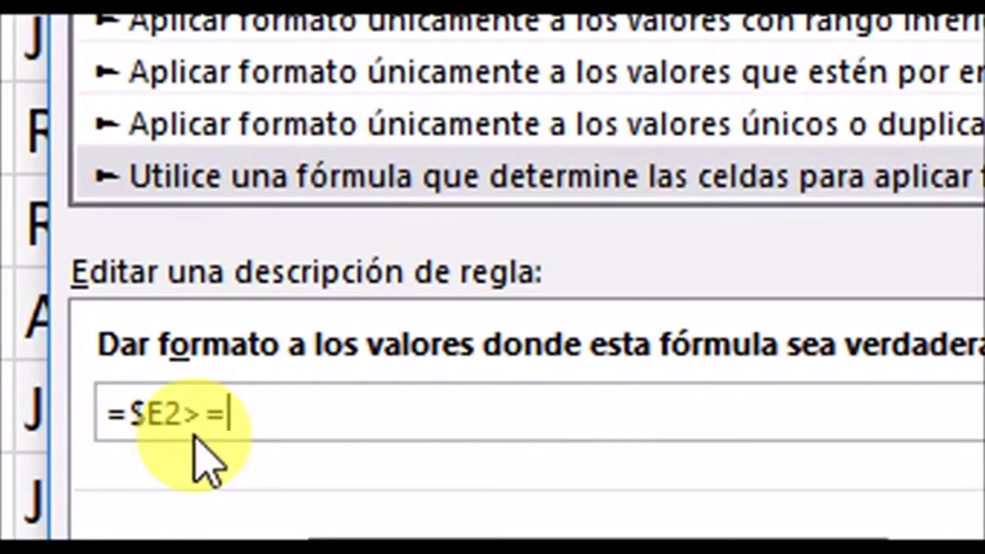
{"action": "type", "text": "15"}
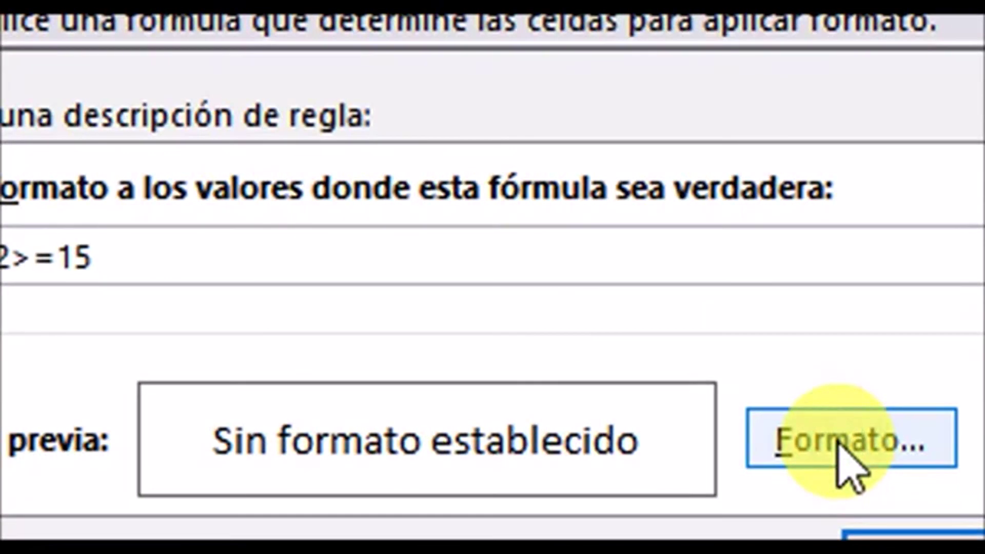
Give the rule a standard green fill and apply it to the Fecha dates
{"action": "left_click", "coordinate": [837, 442]}
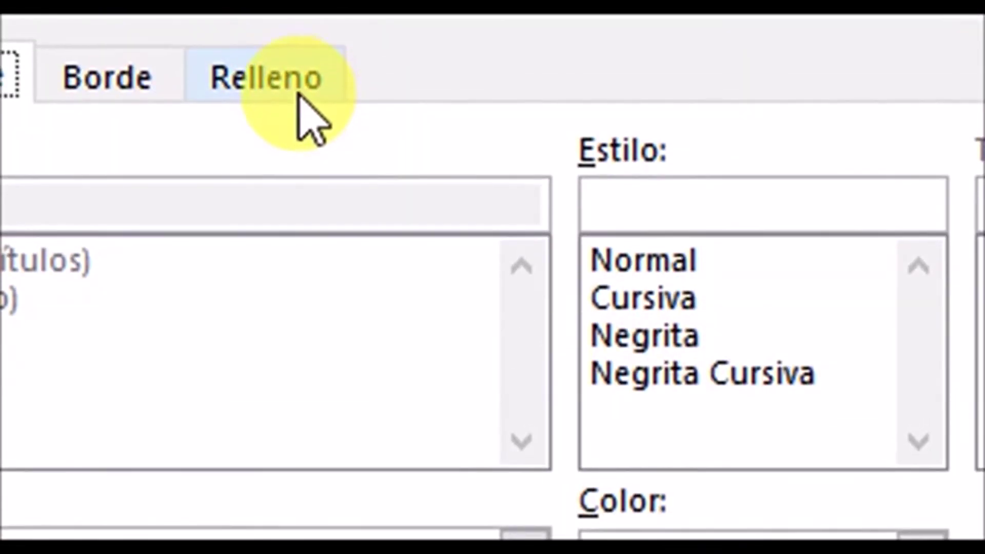
{"action": "left_click", "coordinate": [308, 117]}
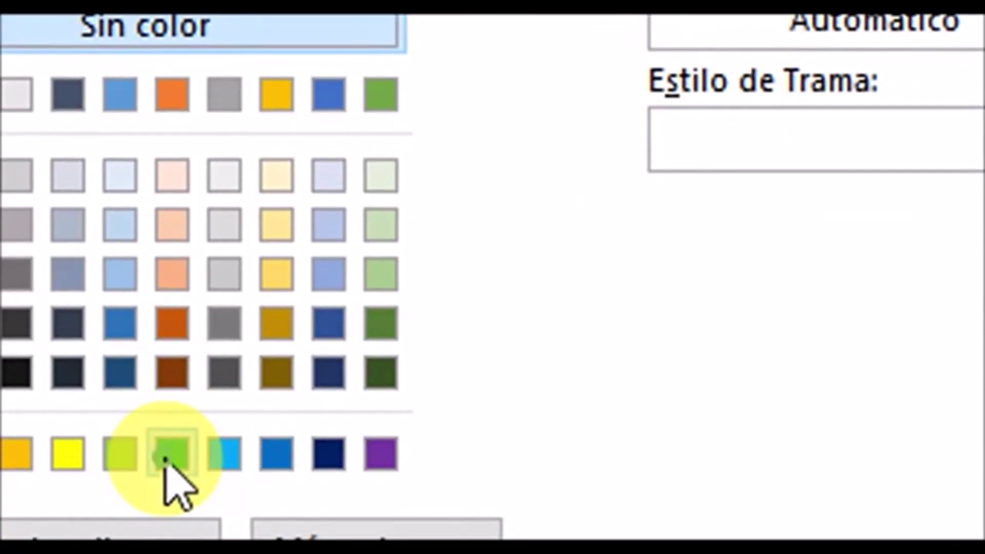
{"action": "left_click", "coordinate": [169, 454]}
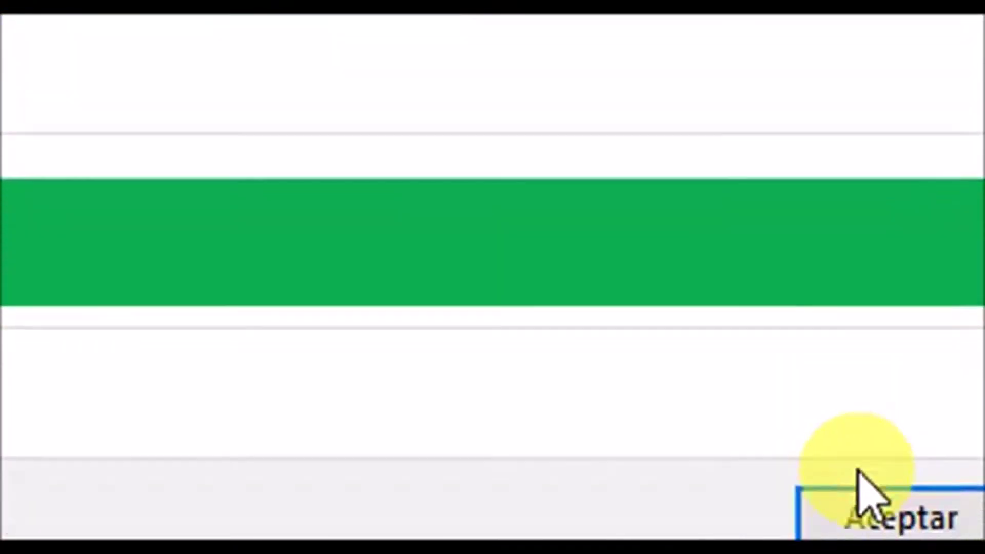
{"action": "left_click", "coordinate": [867, 493]}
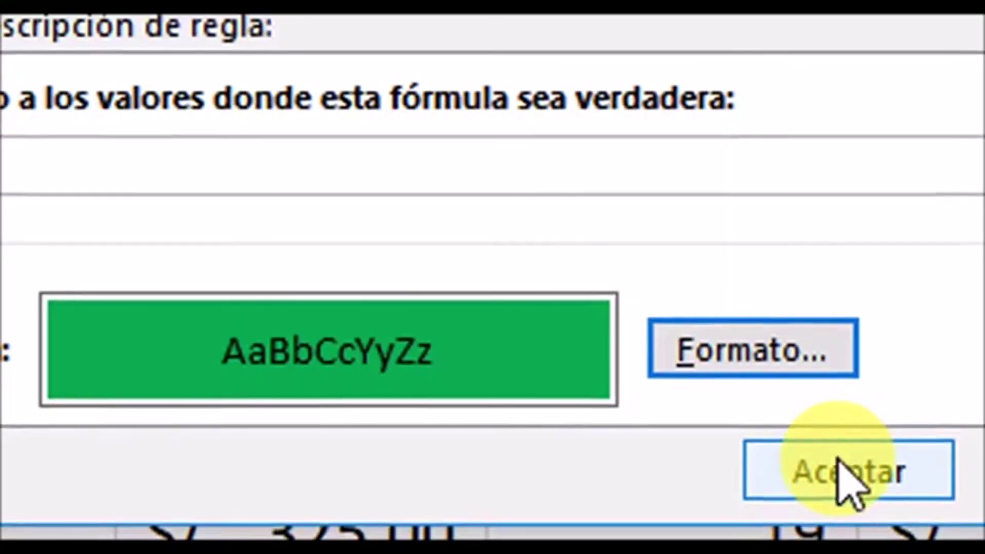
{"action": "left_click", "coordinate": [852, 493]}
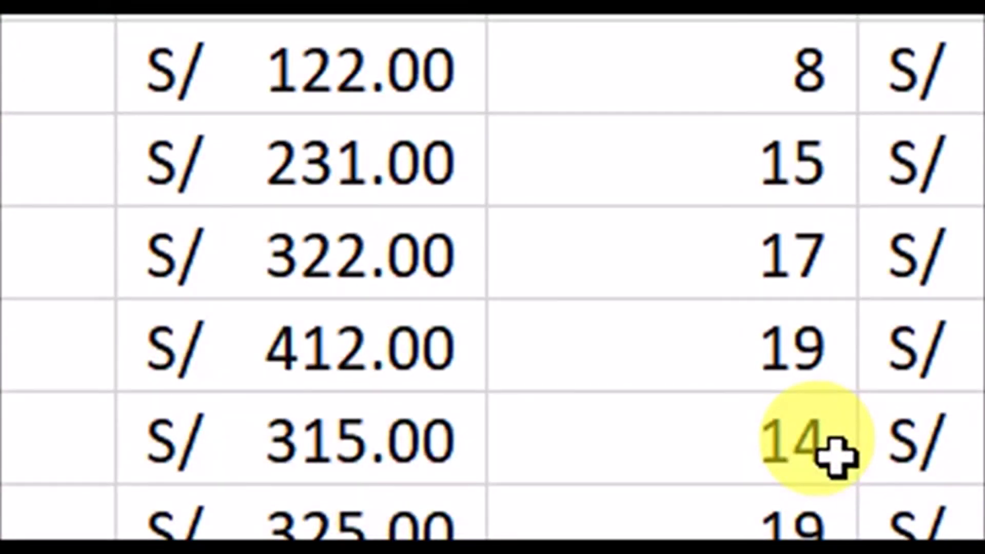